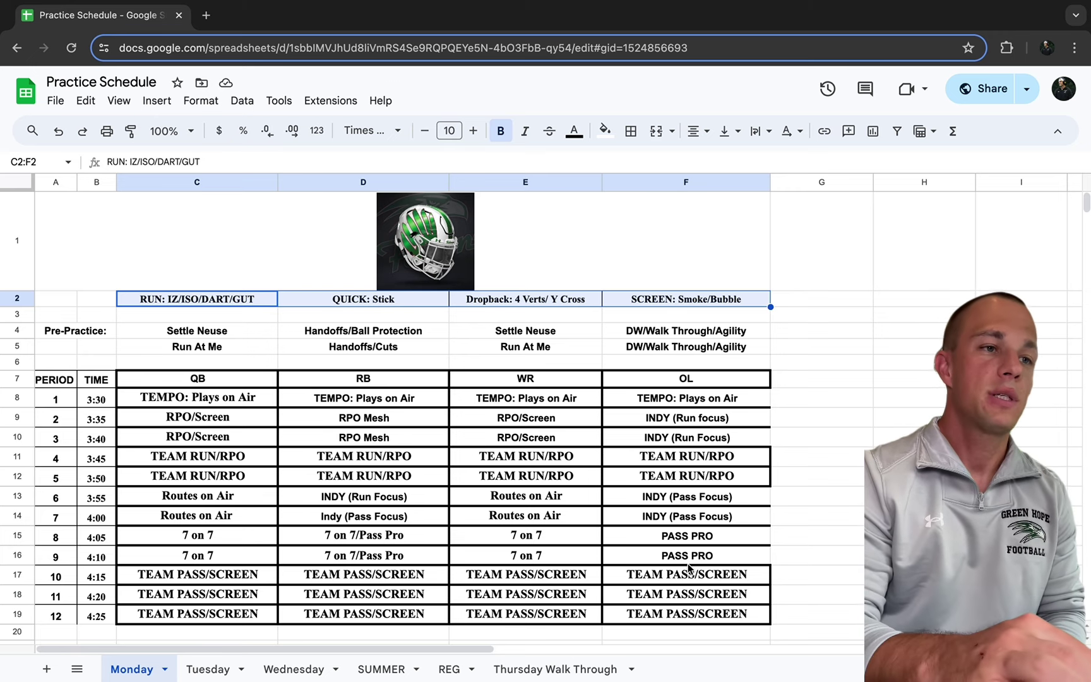
- Point out Monday's concepts: the run concept, Stick, 4 Verts/Y Cross and Smoke/Bubble screen
left_click(339, 316)
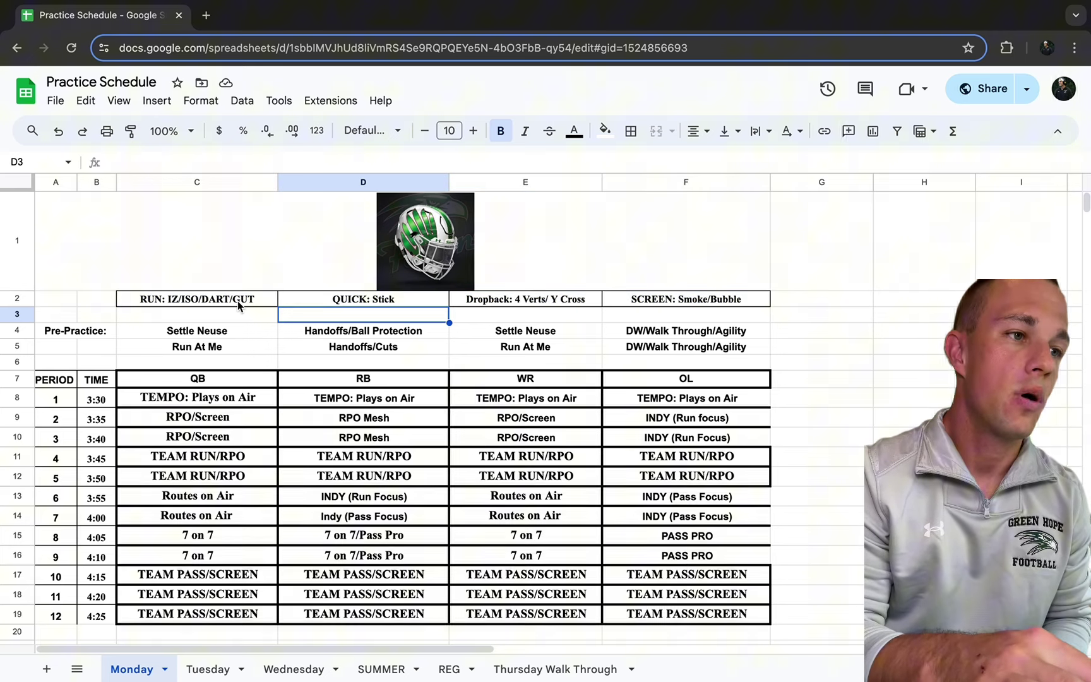
left_click(238, 302)
left_click(363, 301)
left_click(516, 301)
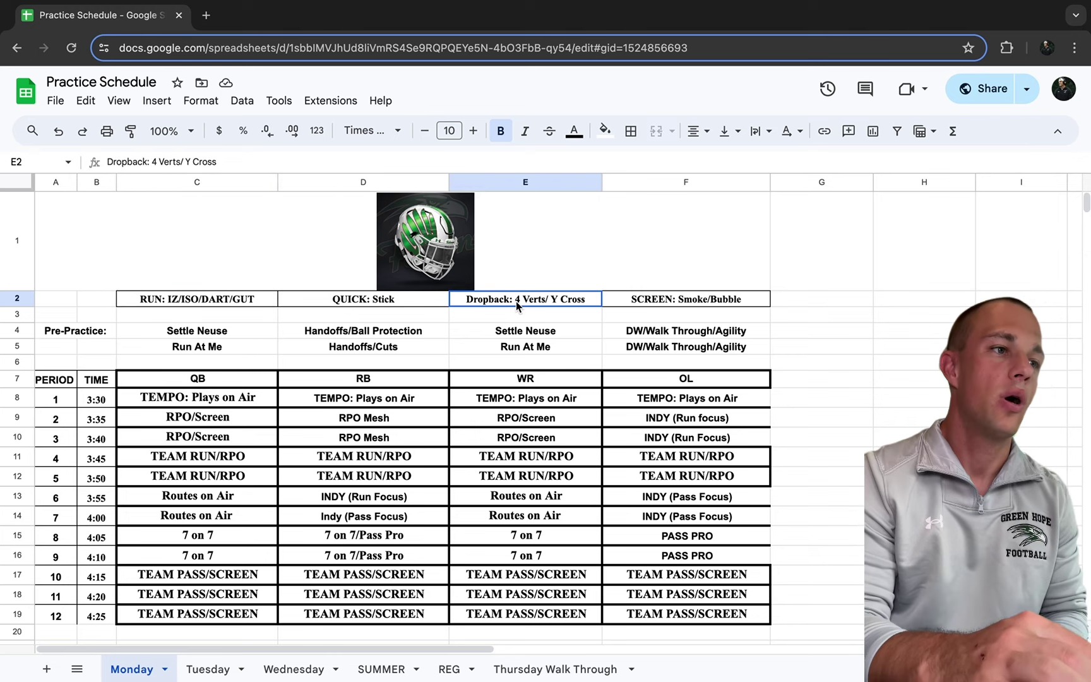
left_click(628, 302)
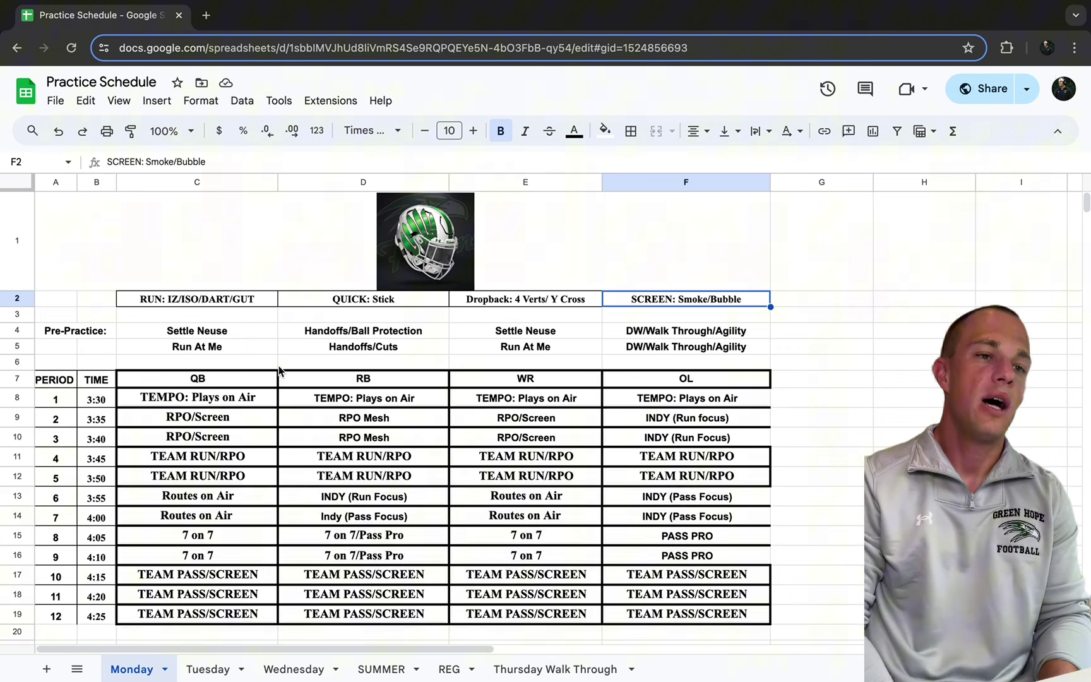
- Scroll to the first period's QB tempo drill, then revisit Monday's quick and screen concepts
scroll(249, 427, "down", 1)
scroll(252, 420, "down", 1)
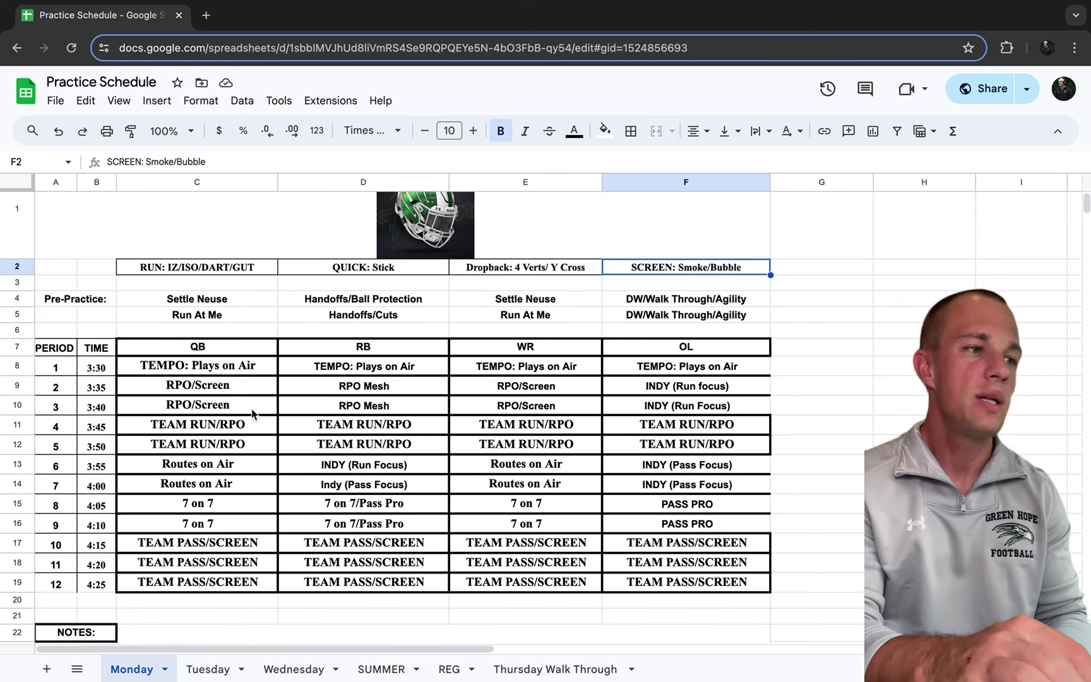
left_click(255, 365)
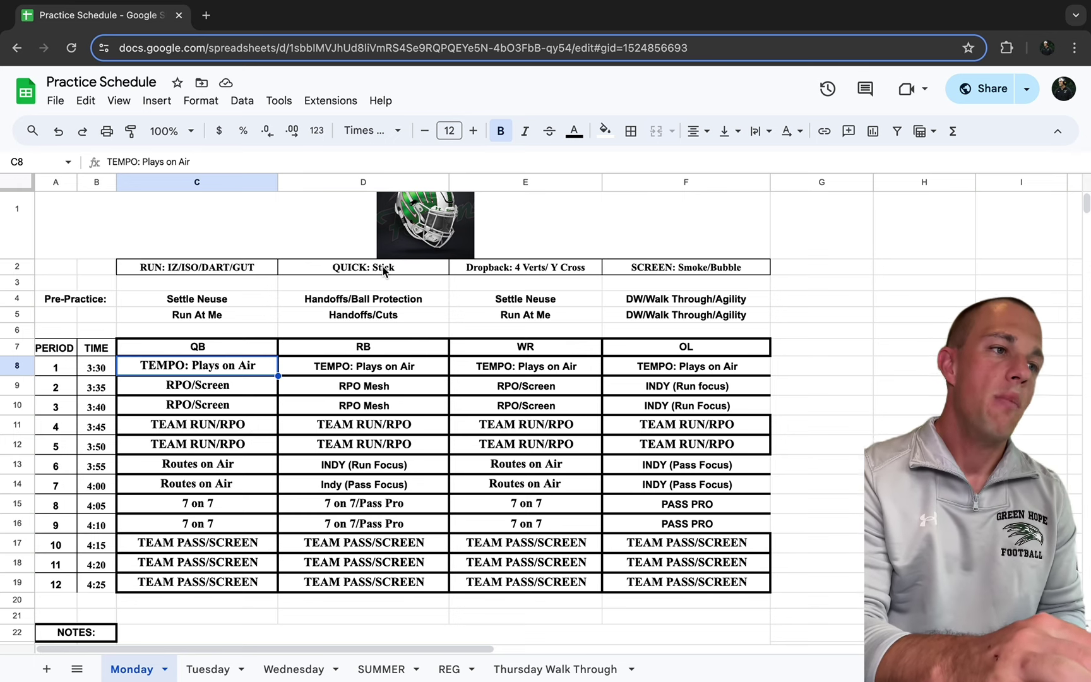
left_click(402, 267)
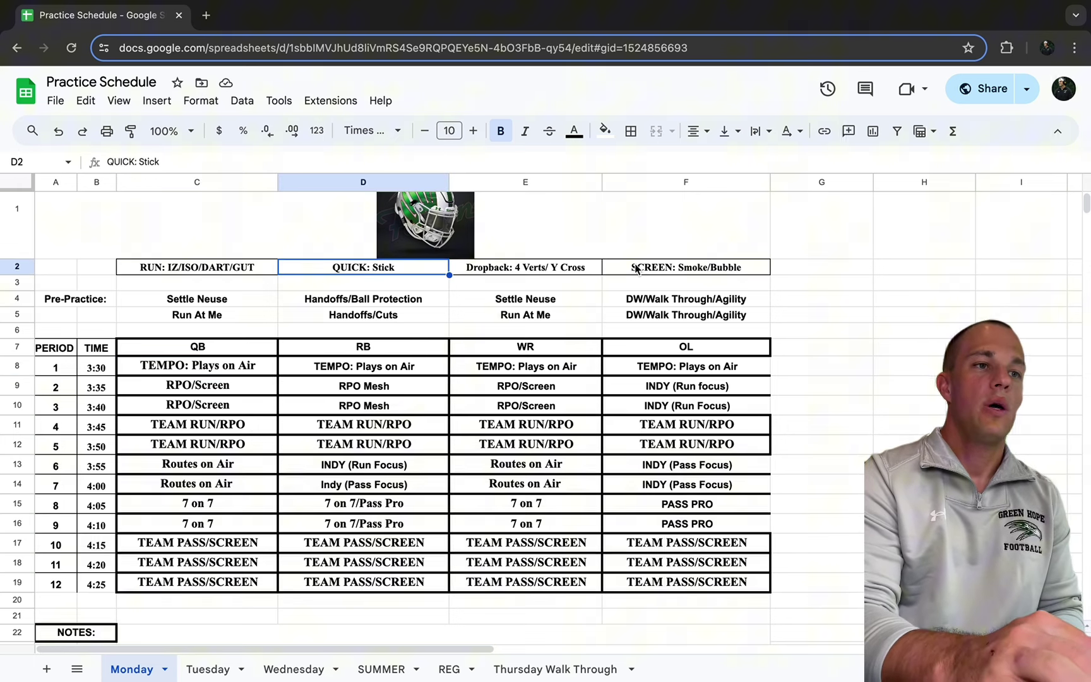
left_click(652, 265)
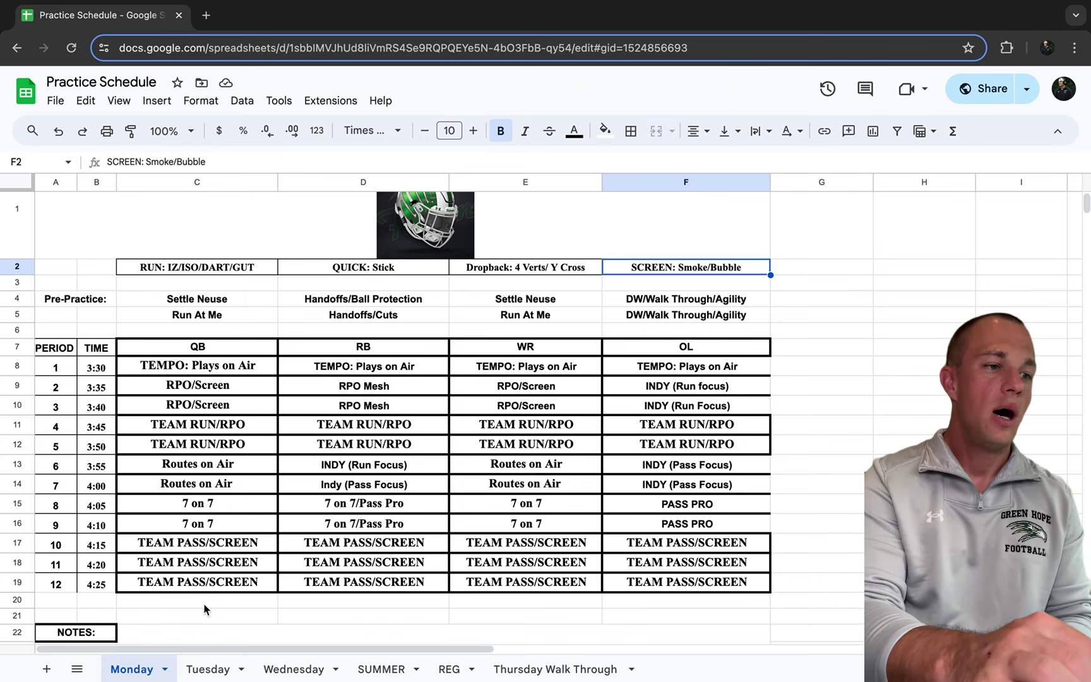
- Glance at the Tuesday and Wednesday schedules, then return to the Monday schedule
left_click(204, 665)
left_click(295, 668)
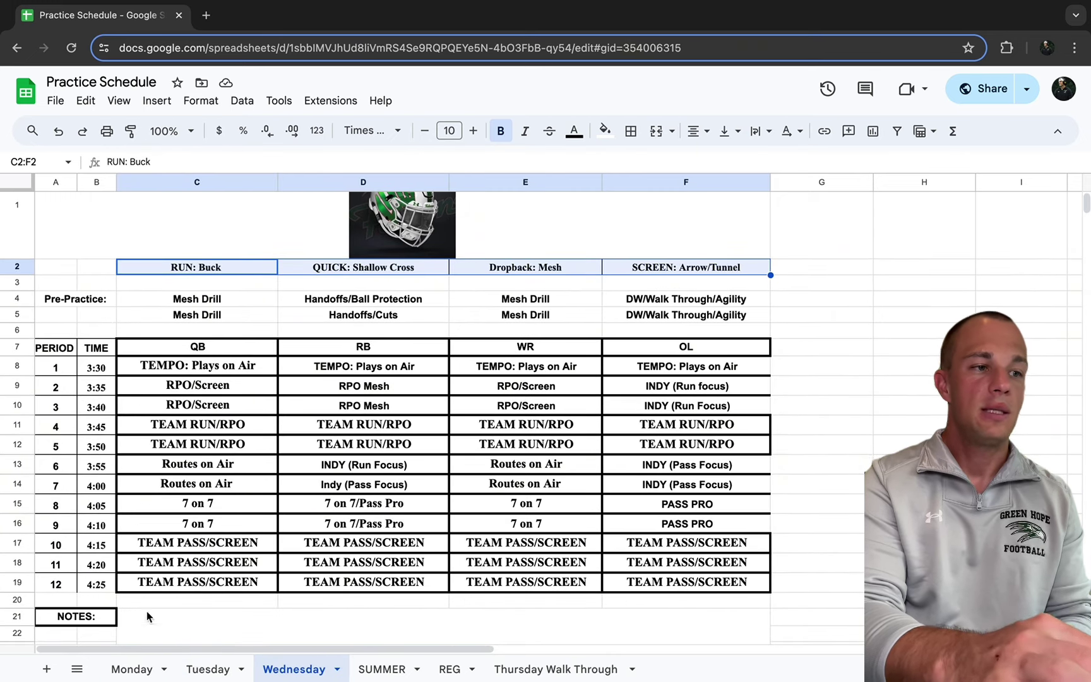
left_click(134, 669)
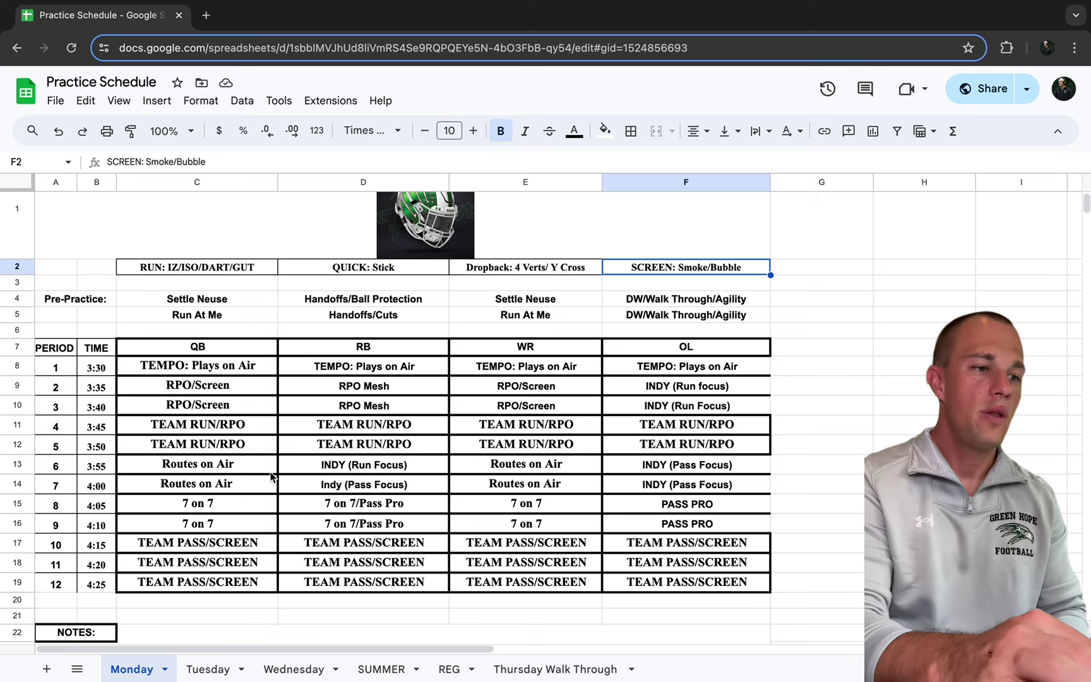
- Show the Wednesday sheet, scrolling down toward its NOTES section and back to the top
left_click(287, 670)
scroll(353, 532, "down", 6)
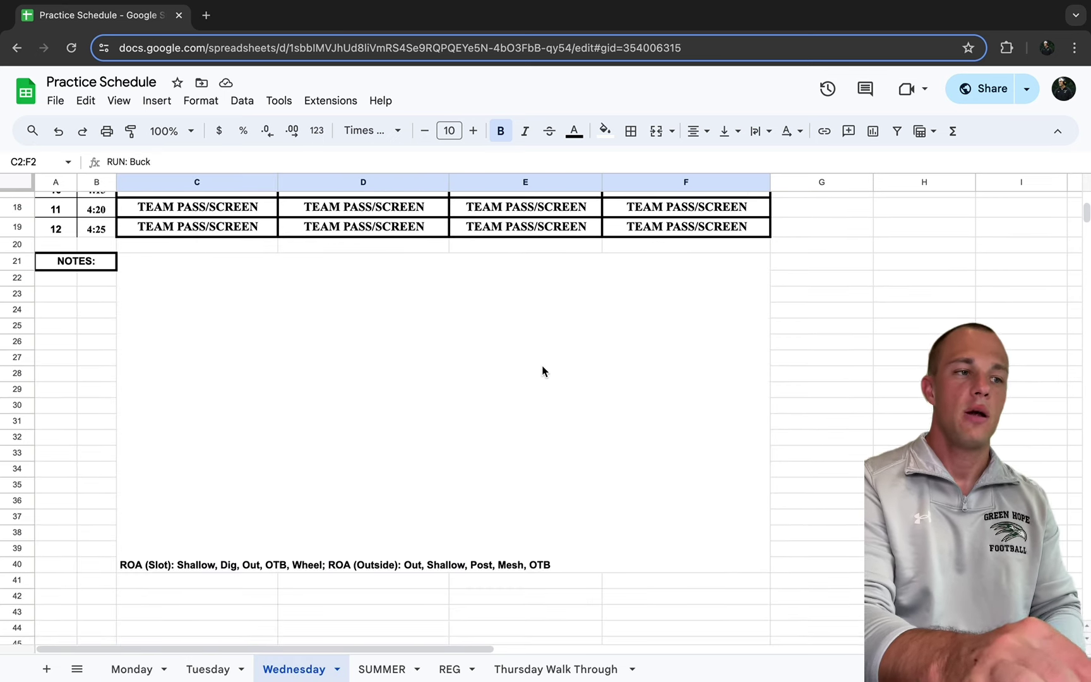
scroll(297, 505, "up", 2)
scroll(297, 500, "up", 4)
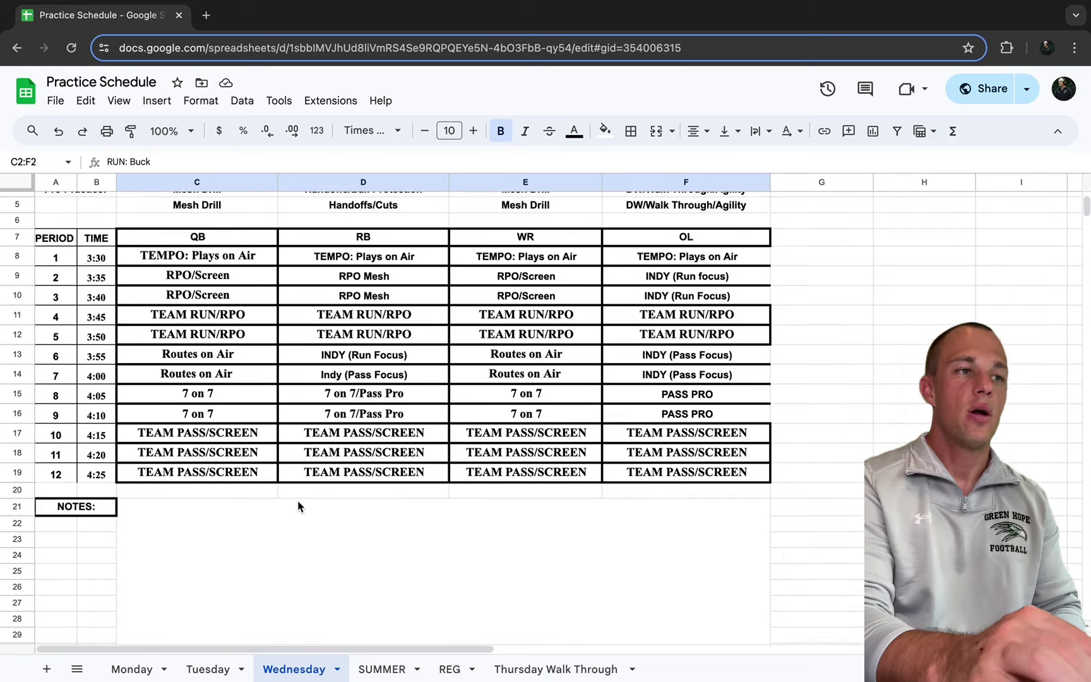
scroll(297, 500, "down", 2)
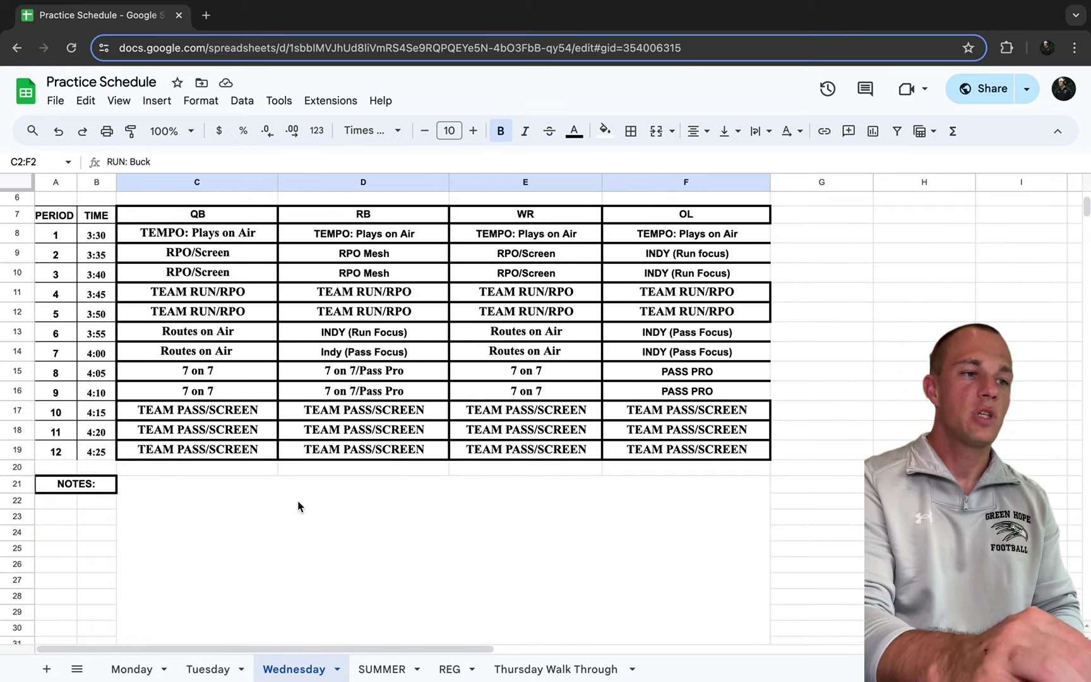
scroll(297, 500, "down", 5)
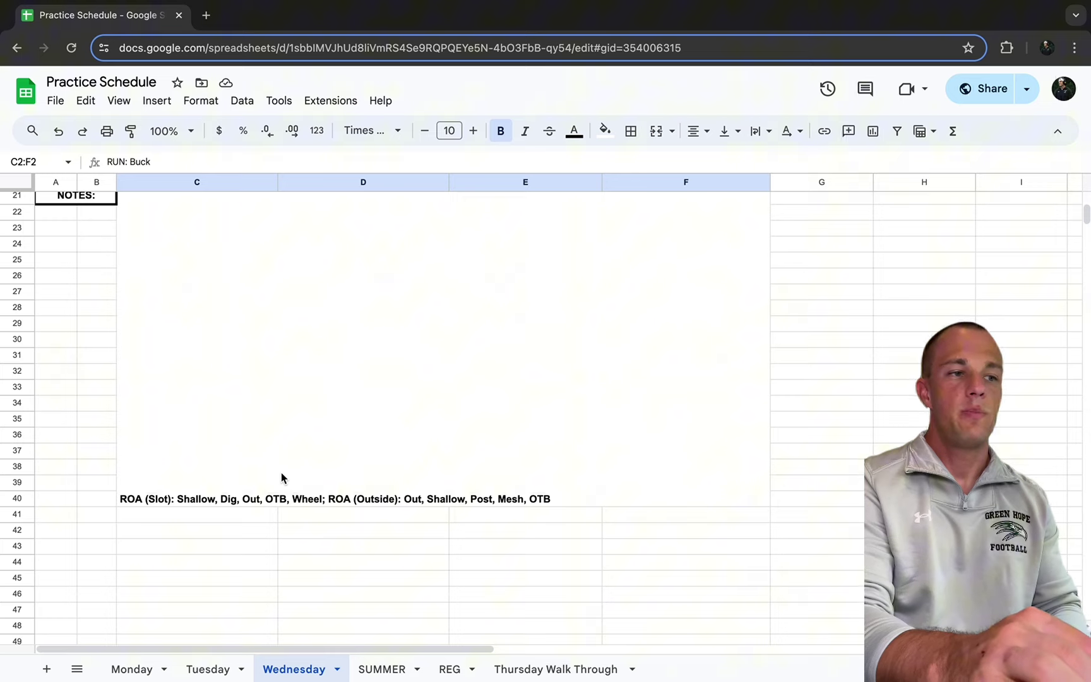
scroll(282, 473, "up", 1)
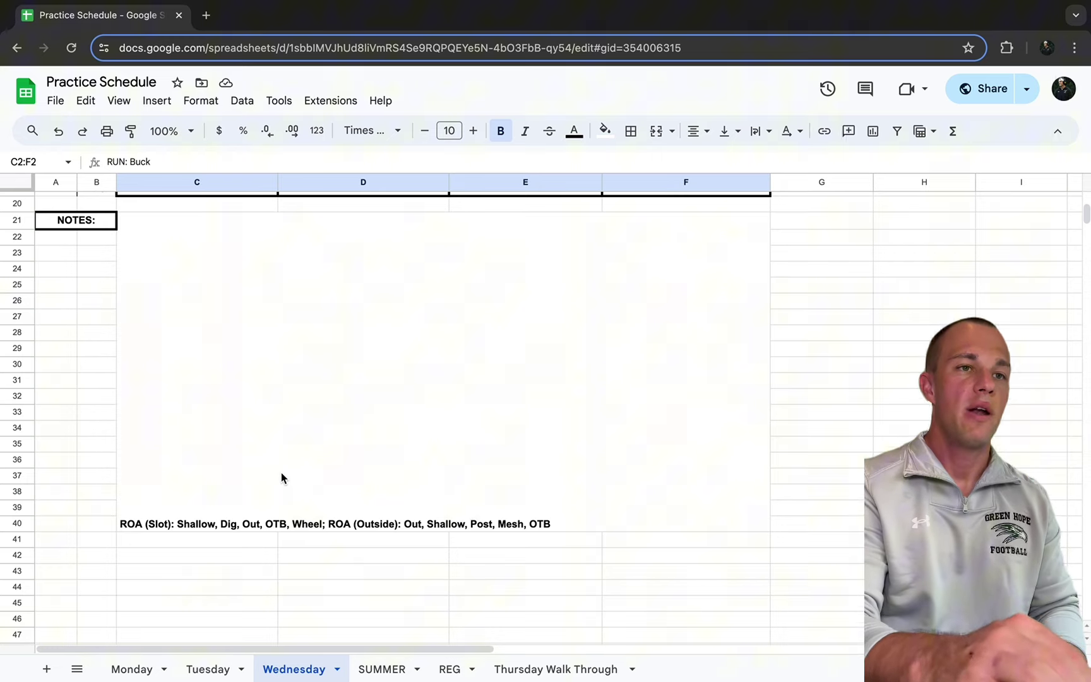
scroll(281, 472, "up", 7)
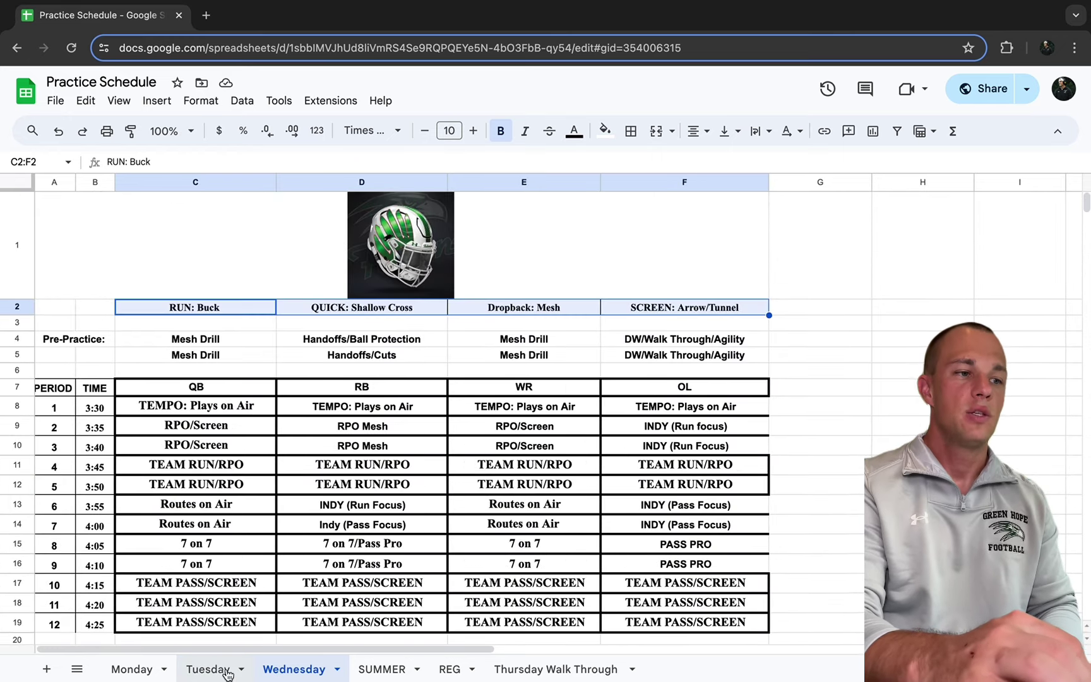
left_click(133, 670)
scroll(271, 508, "down", 3)
left_click(276, 502)
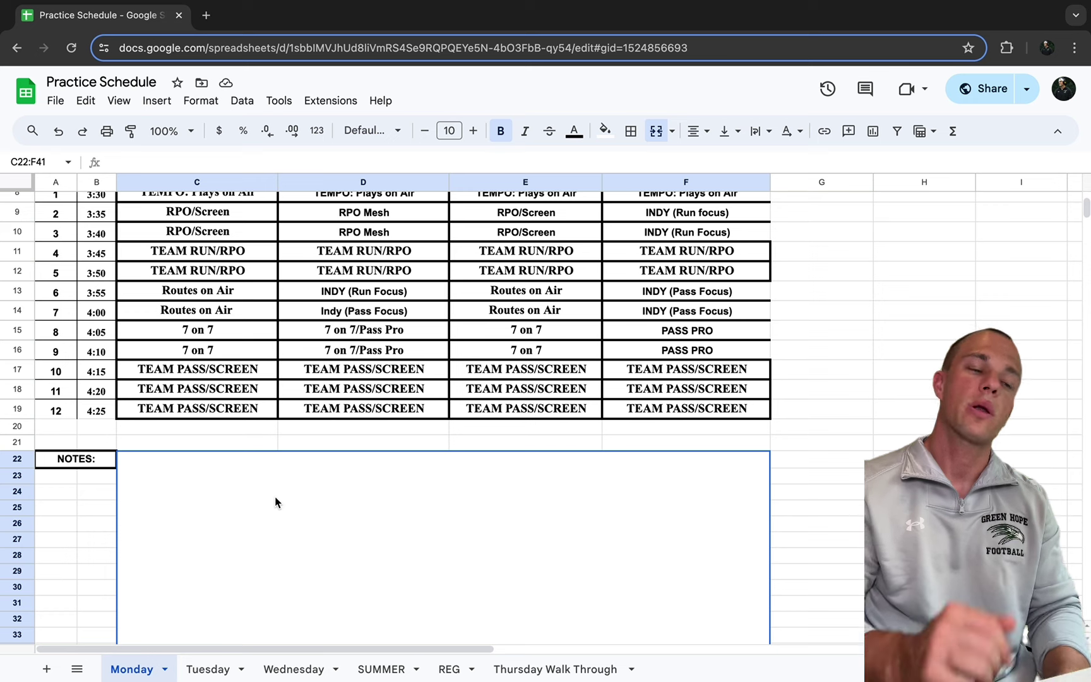
scroll(276, 502, "up", 1)
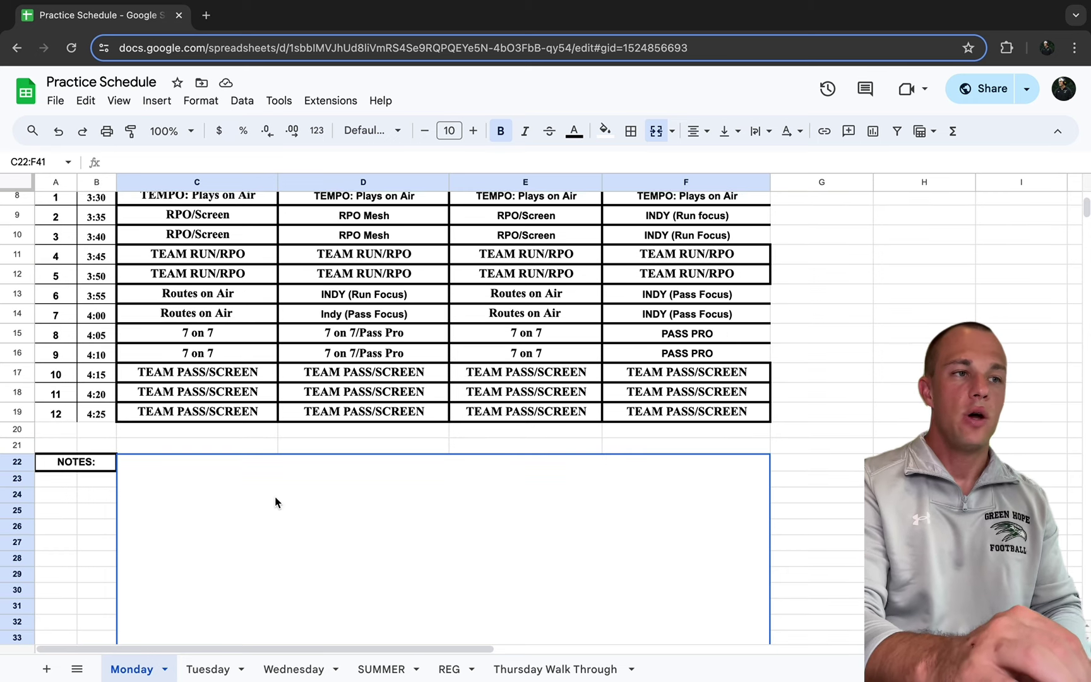
scroll(276, 502, "down", 3)
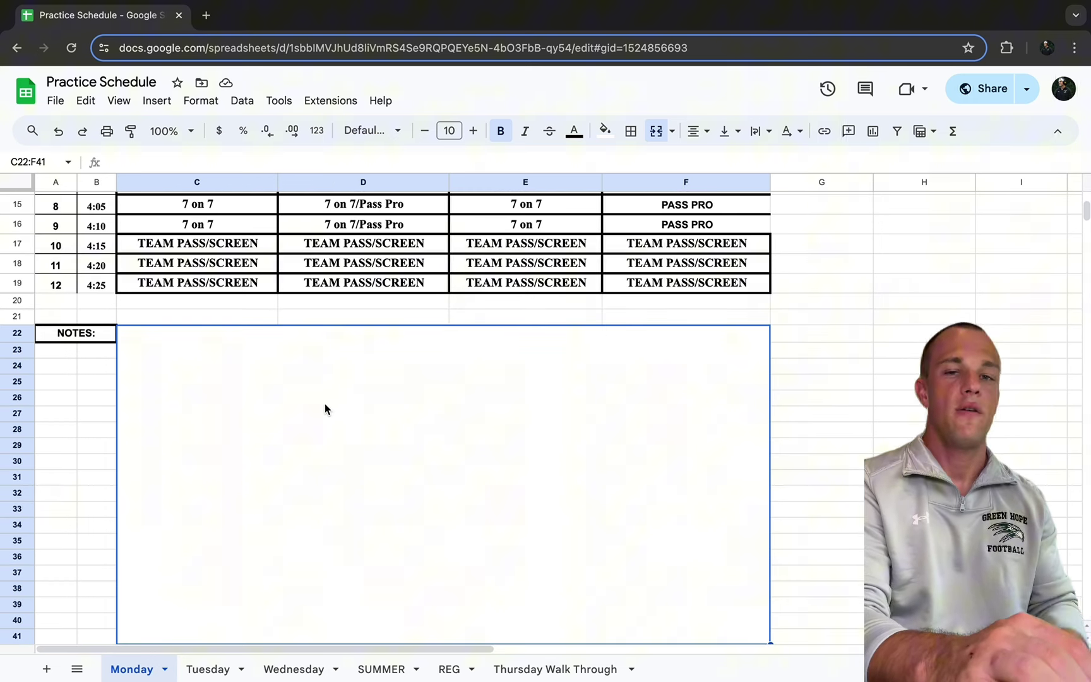
scroll(325, 403, "up", 5)
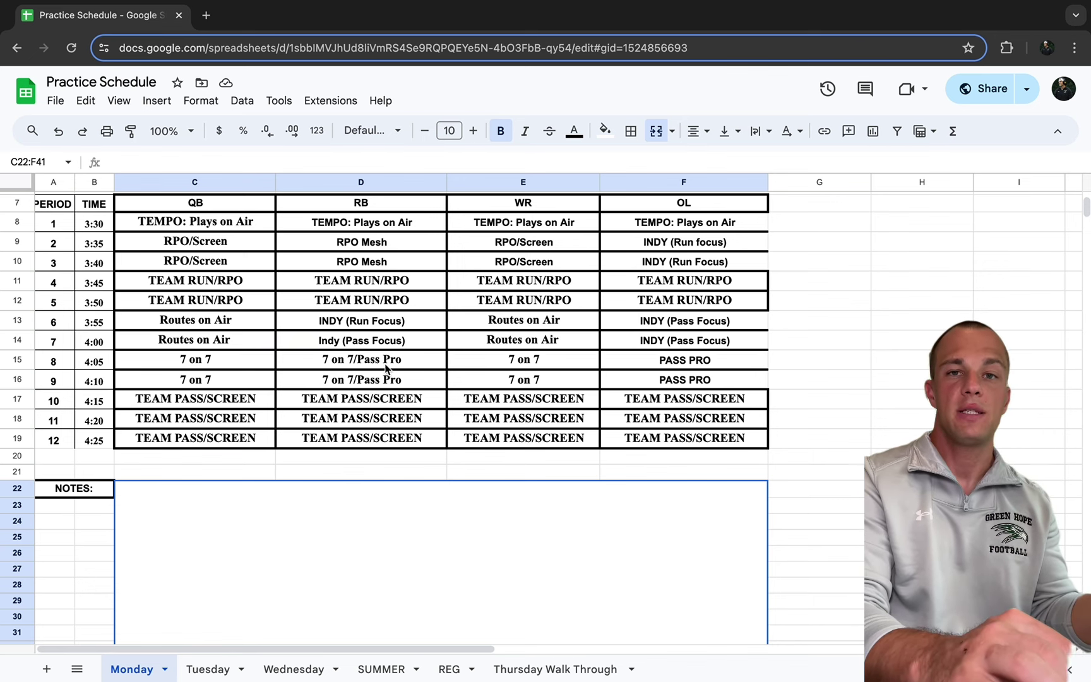
left_click(387, 365)
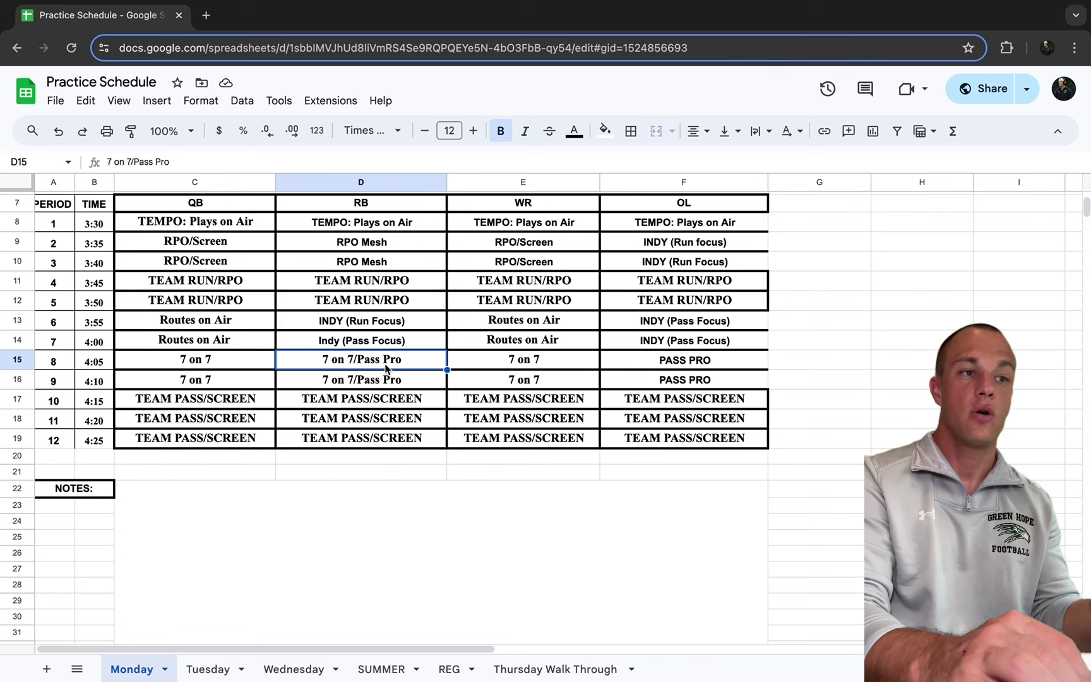
left_click(386, 383)
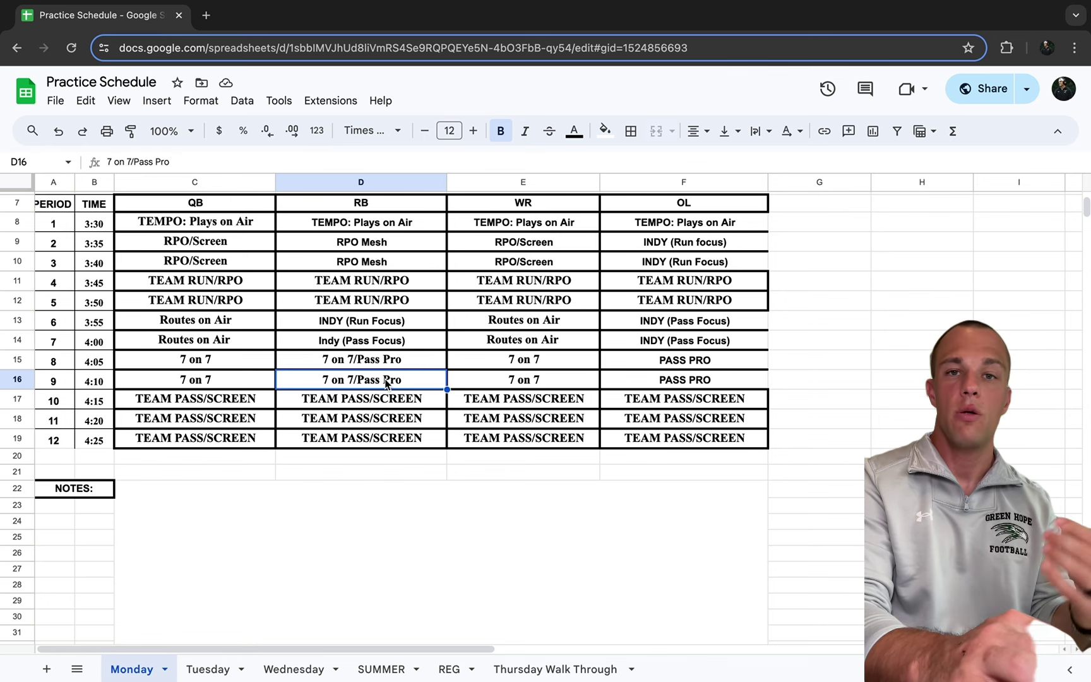
left_click(387, 365)
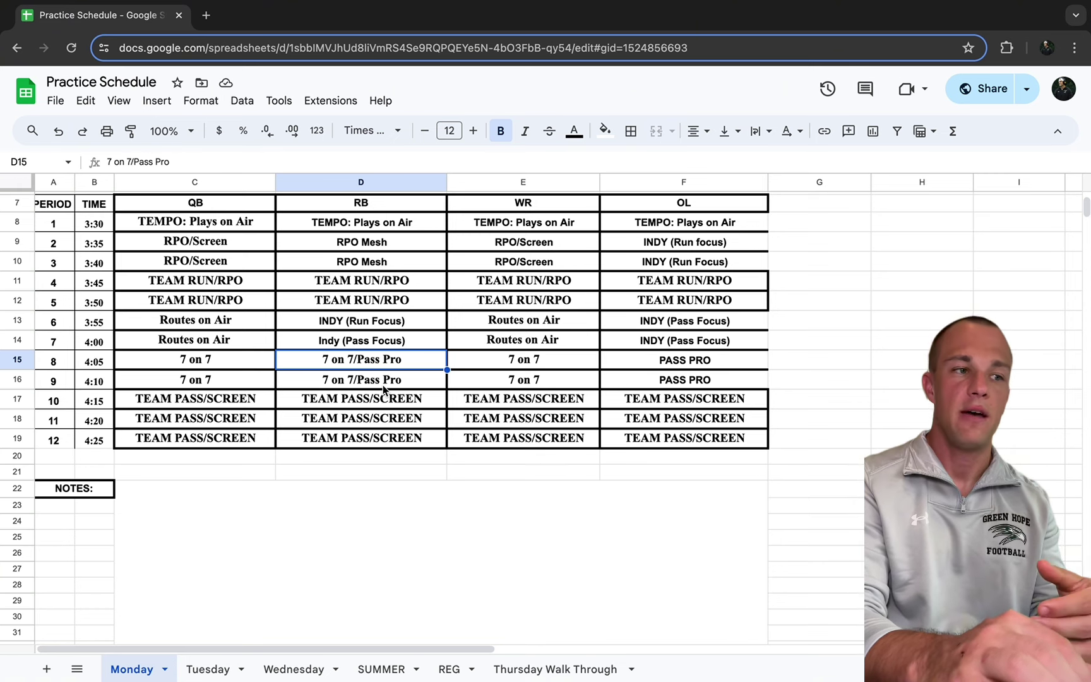
left_click(296, 565)
scroll(297, 565, "down", 3)
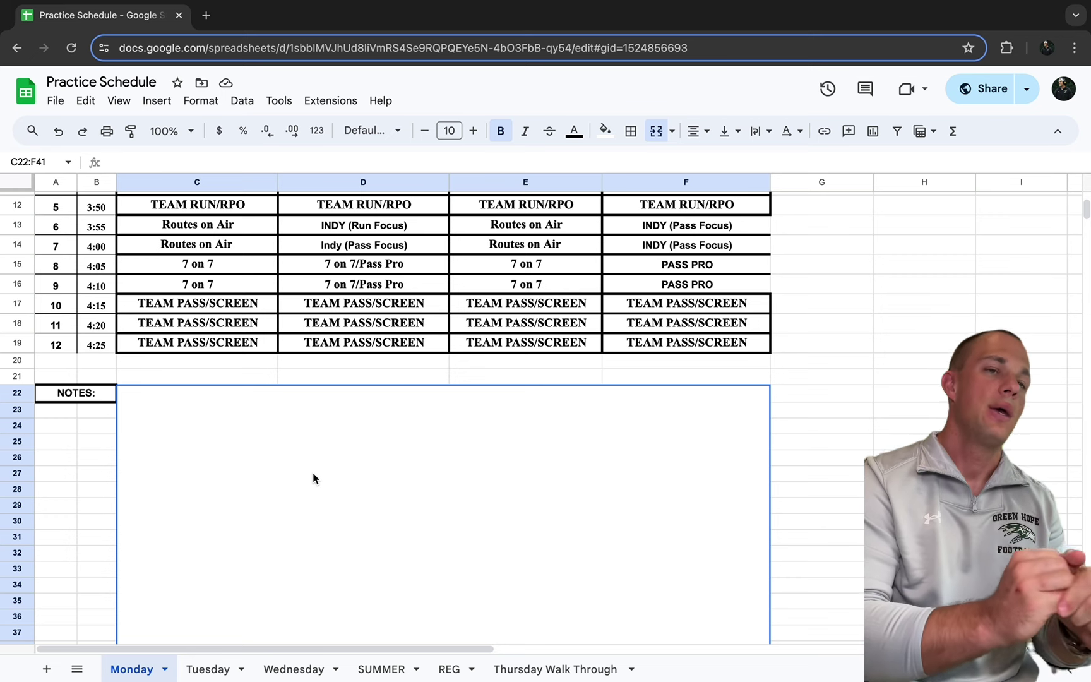
scroll(314, 477, "down", 1)
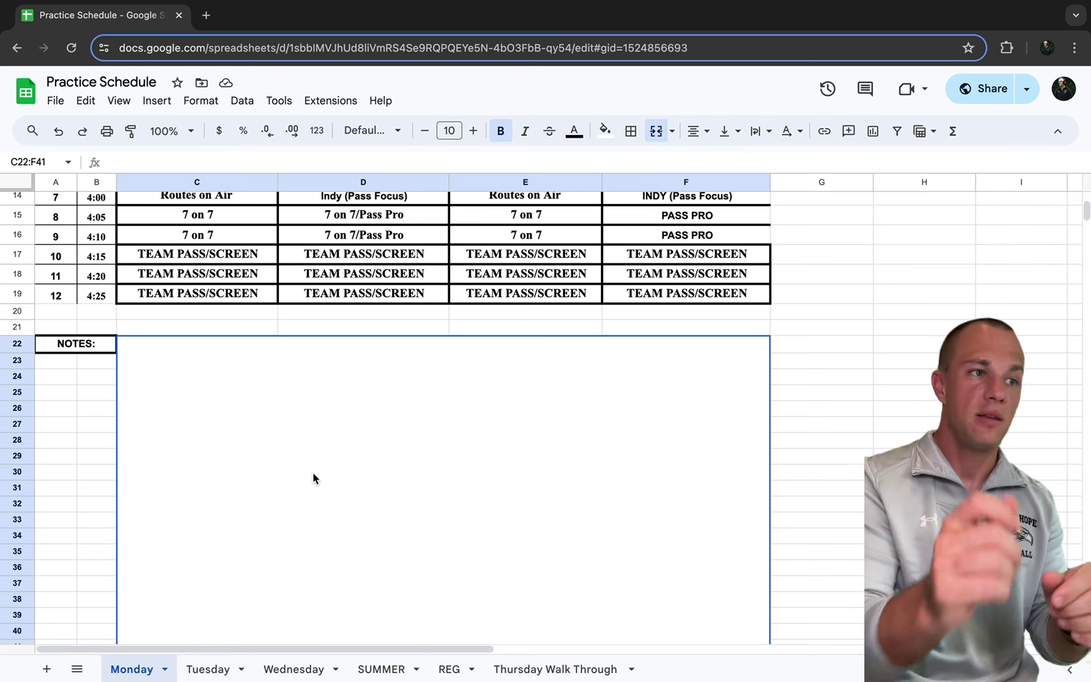
scroll(314, 478, "up", 3)
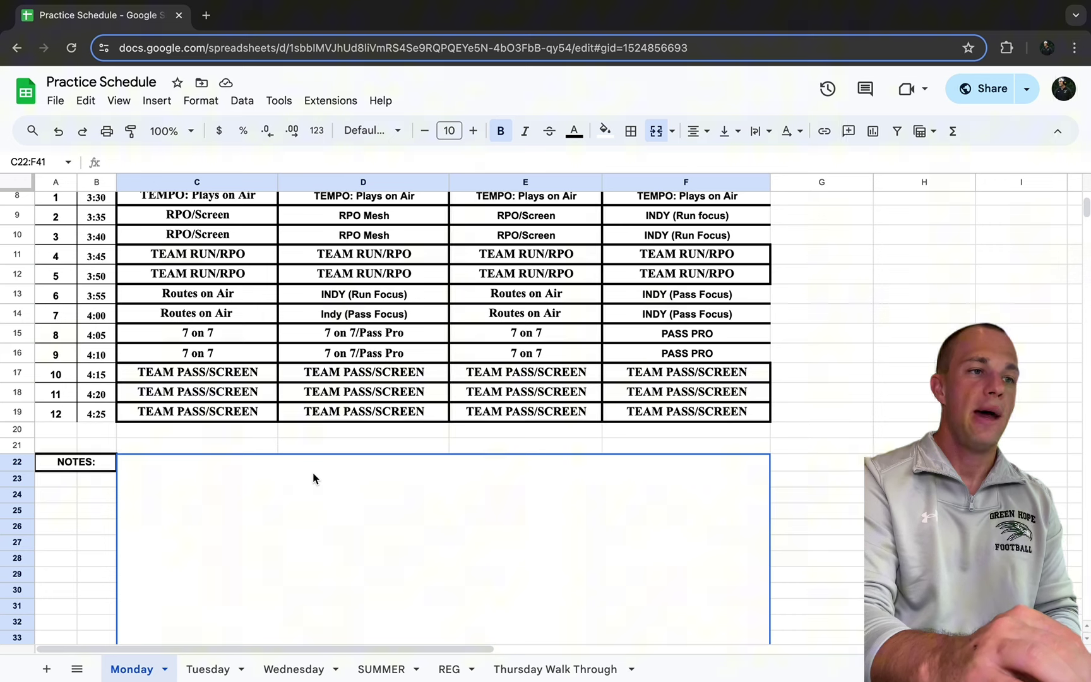
scroll(249, 520, "down", 4)
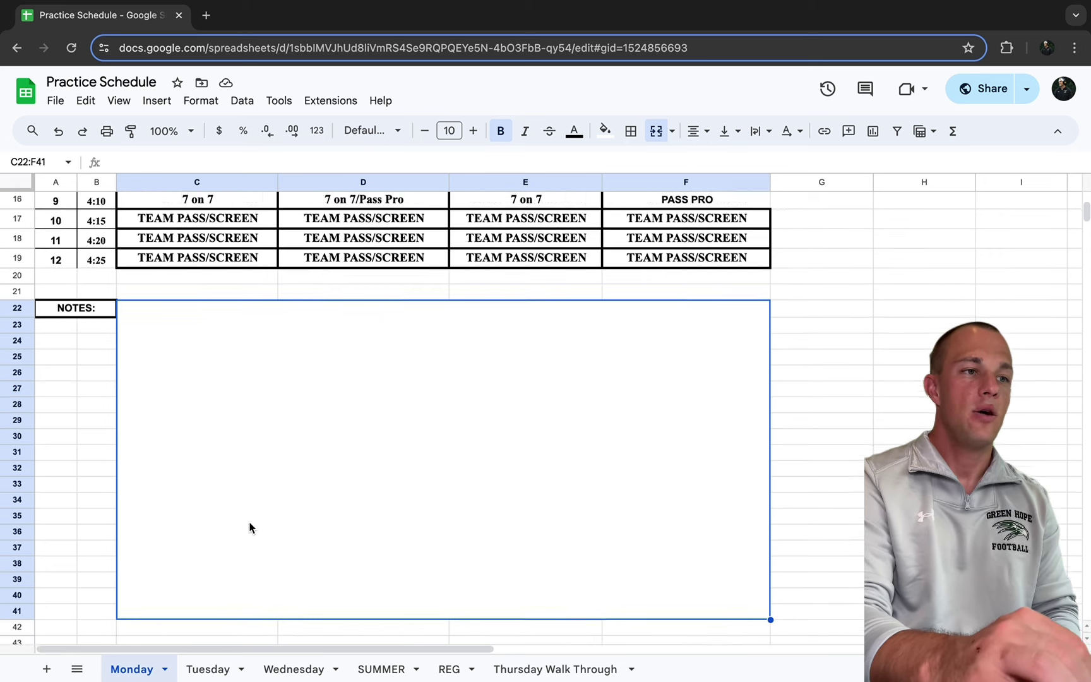
scroll(249, 527, "up", 4)
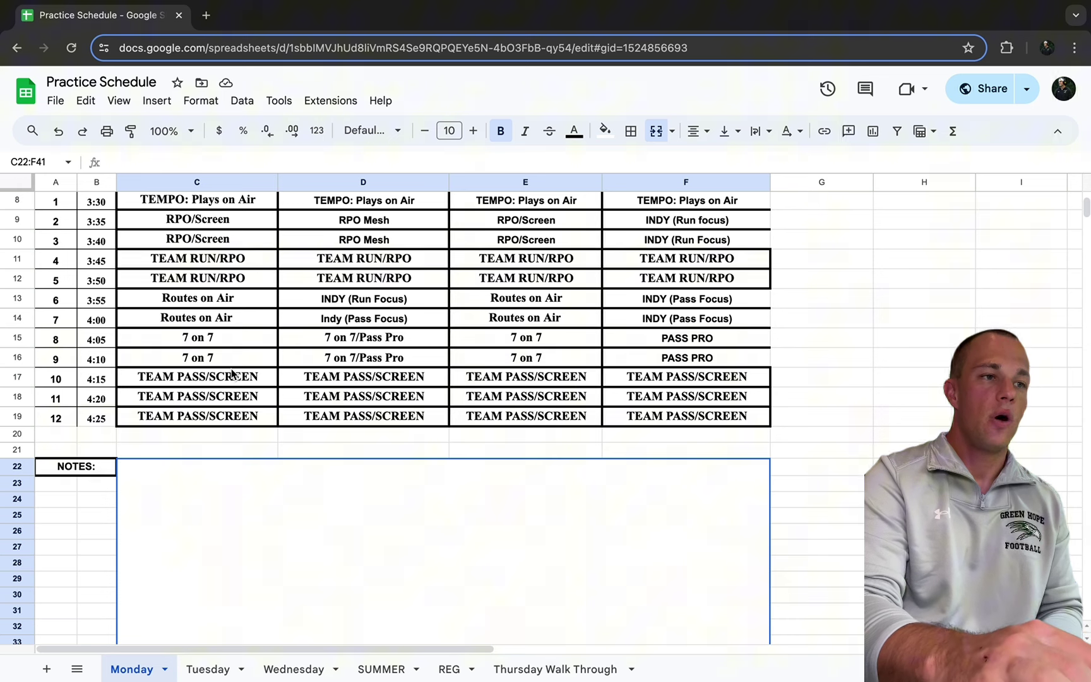
scroll(233, 351, "up", 4)
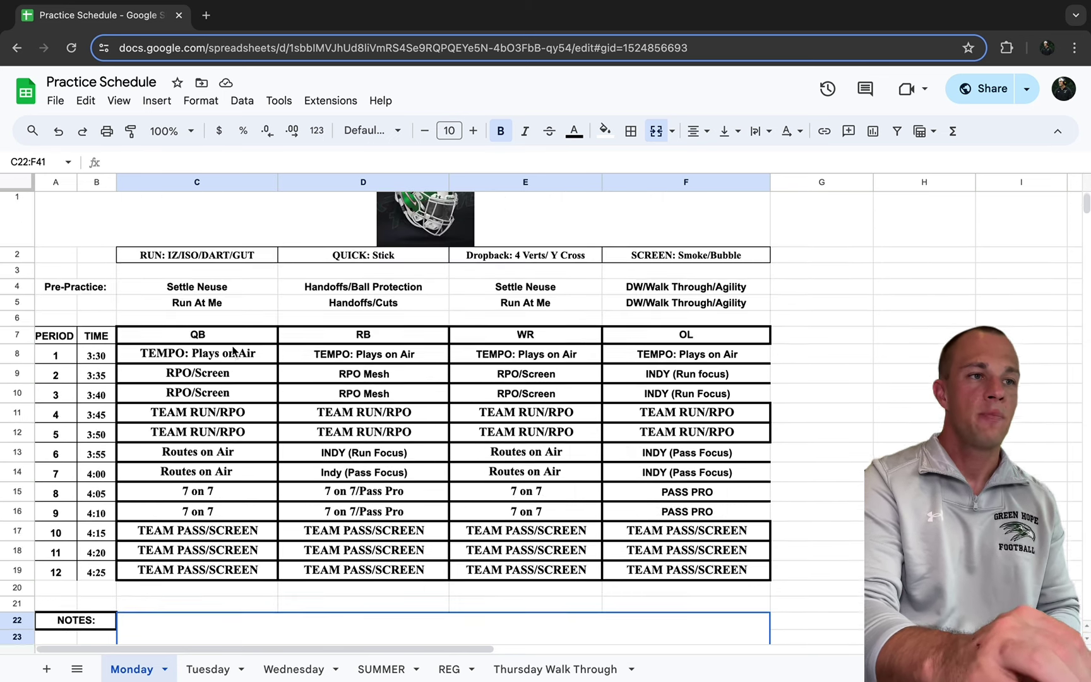
left_click(349, 305)
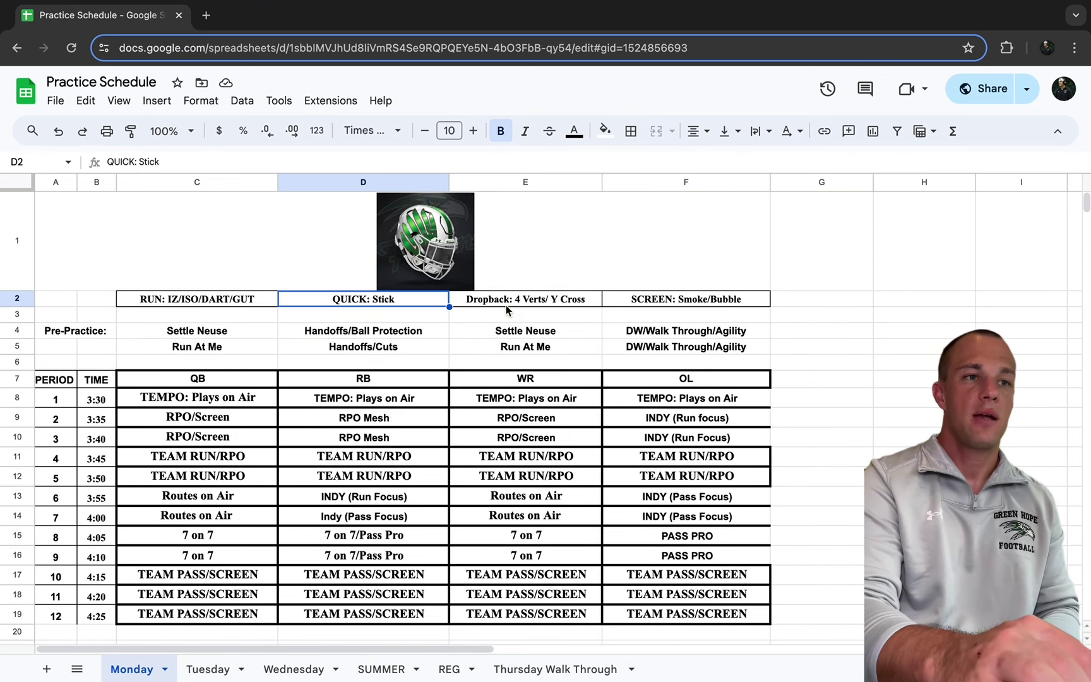
left_click(518, 303)
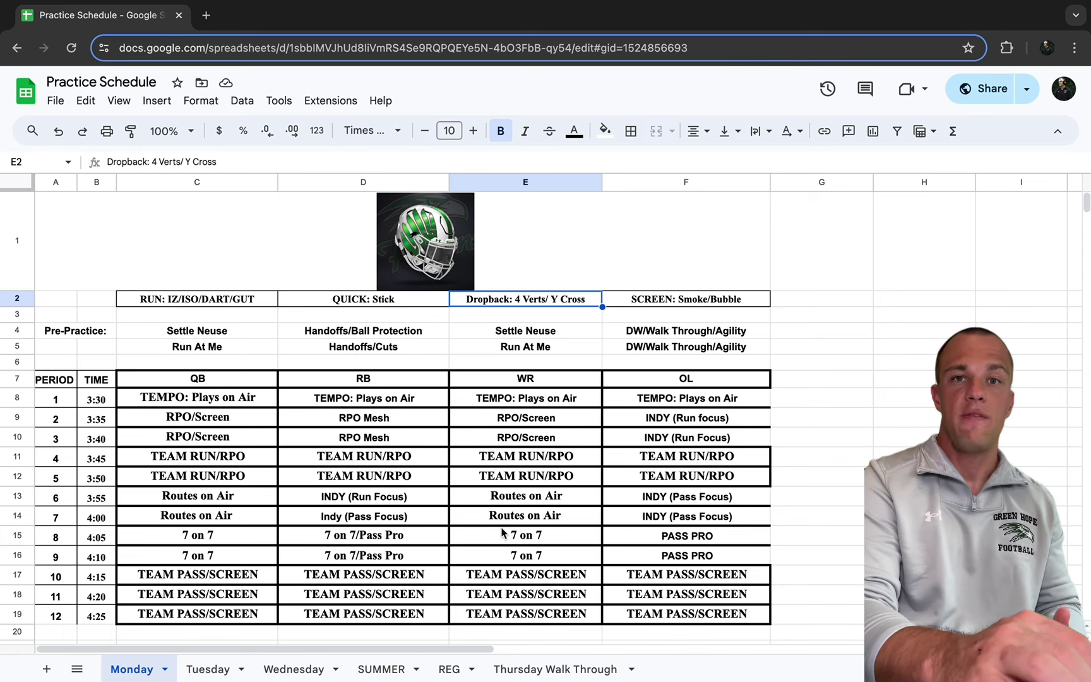
scroll(505, 535, "down", 2)
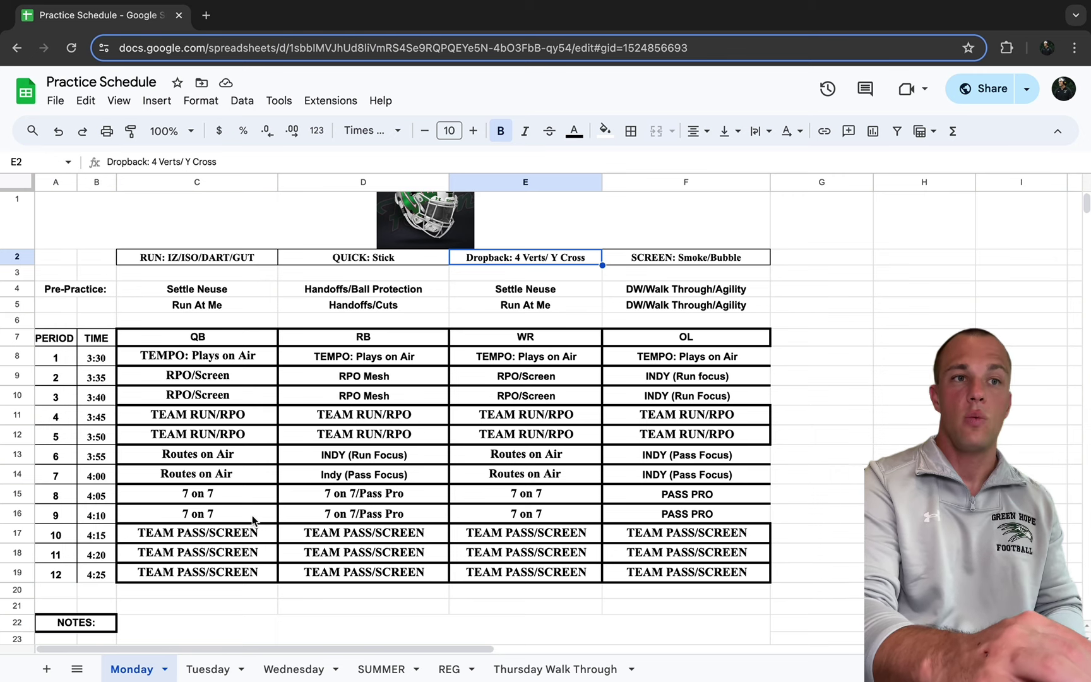
scroll(347, 496, "down", 1)
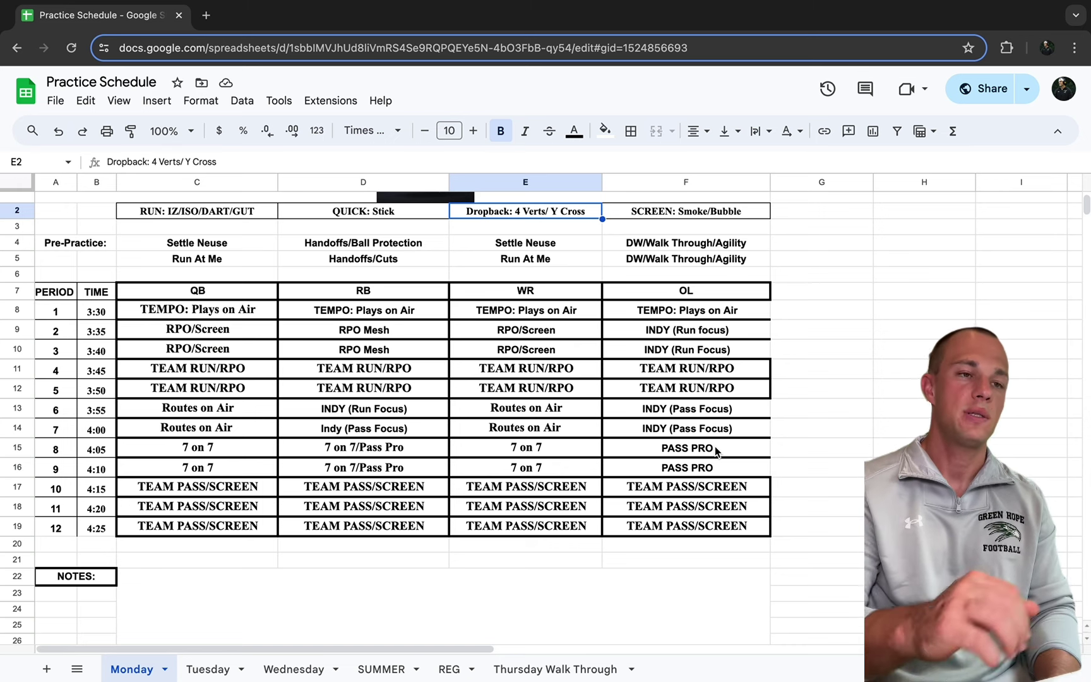
scroll(716, 450, "down", 2)
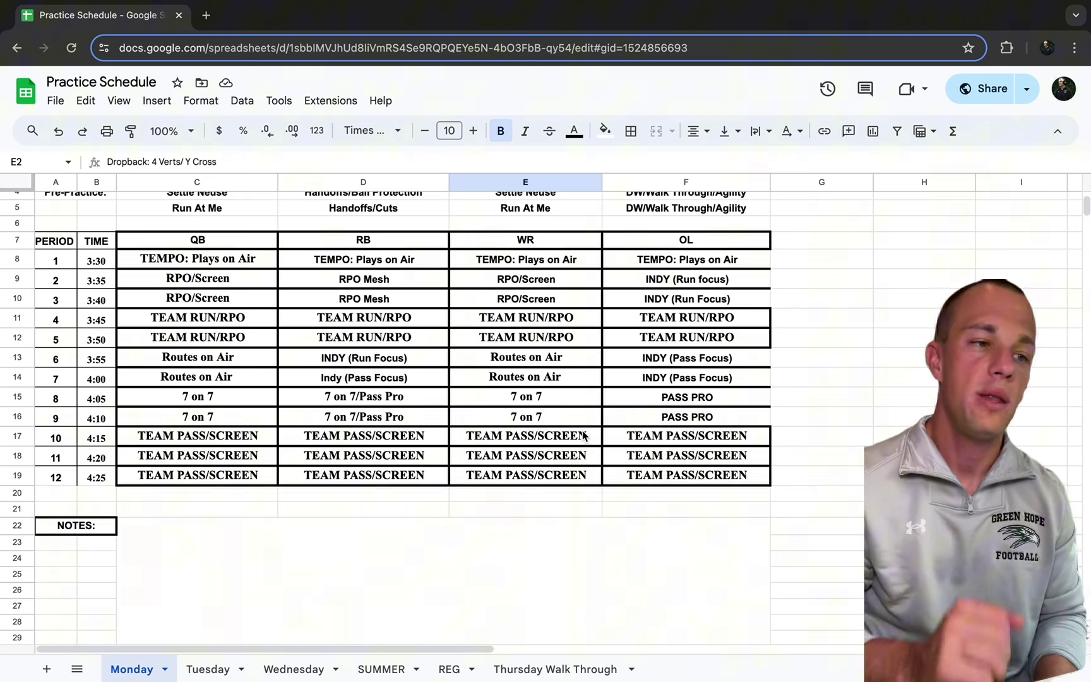
- Inspect the period 1 QB drill 'TEMPO: Plays on Air', then move from Tuesday to Wednesday
scroll(583, 436, "up", 3)
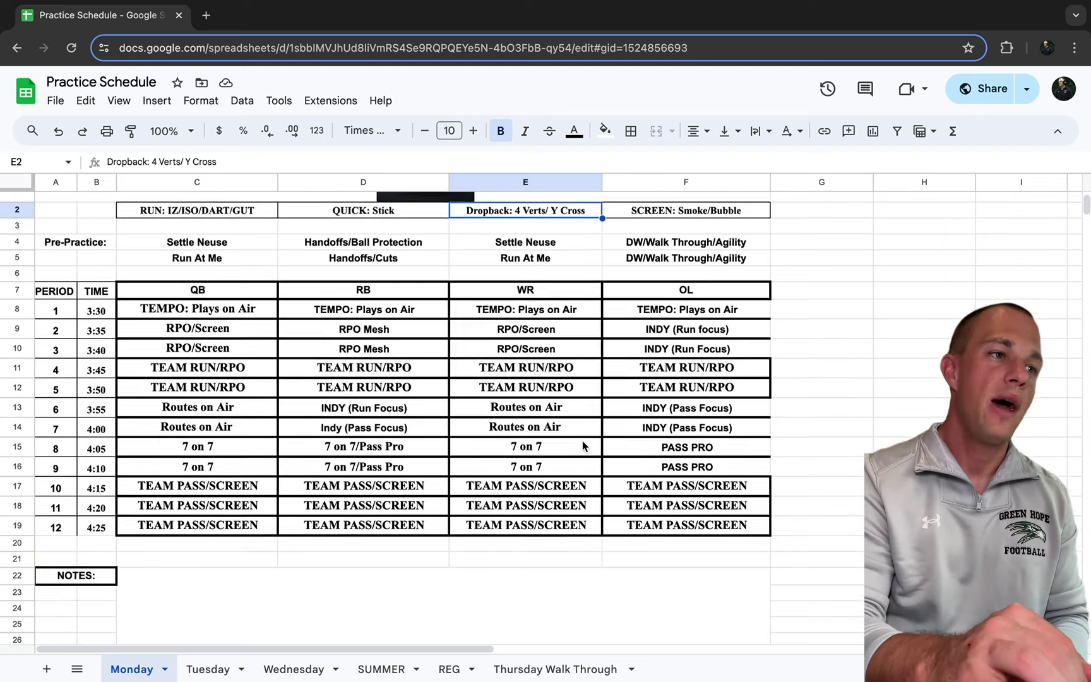
scroll(584, 446, "down", 1)
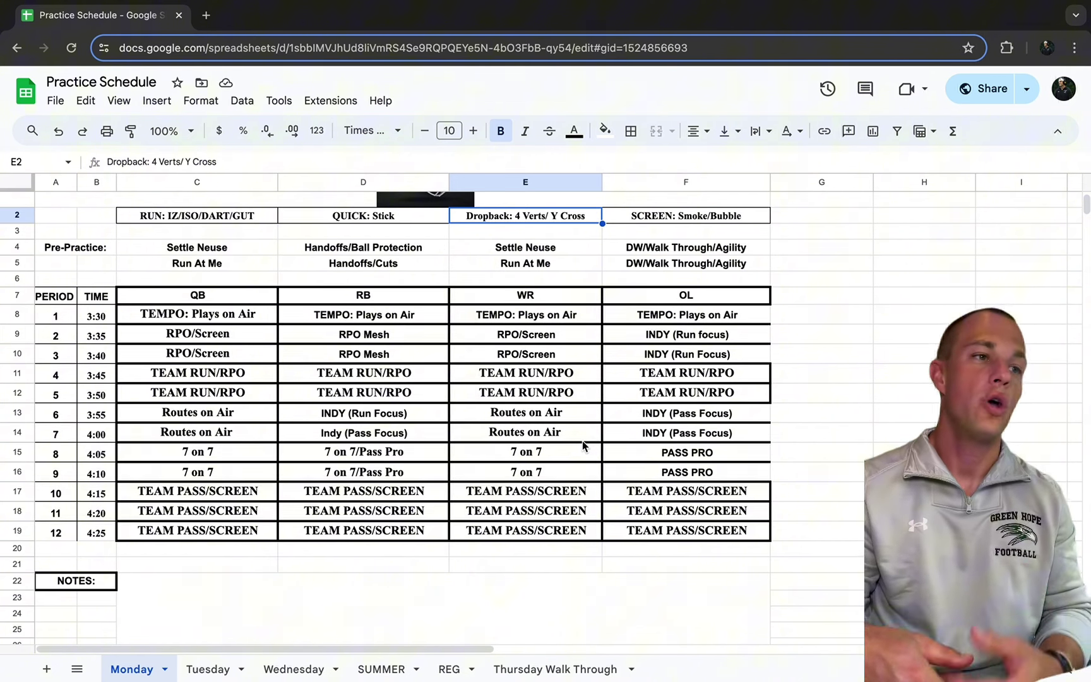
left_click(213, 321)
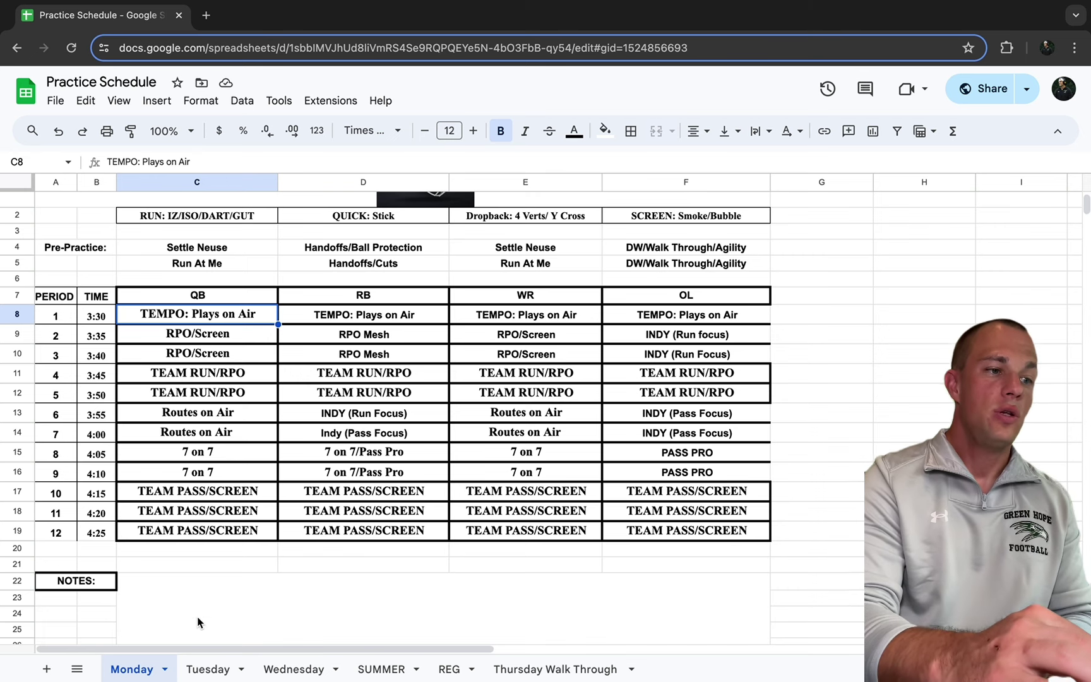
left_click(207, 671)
left_click(275, 670)
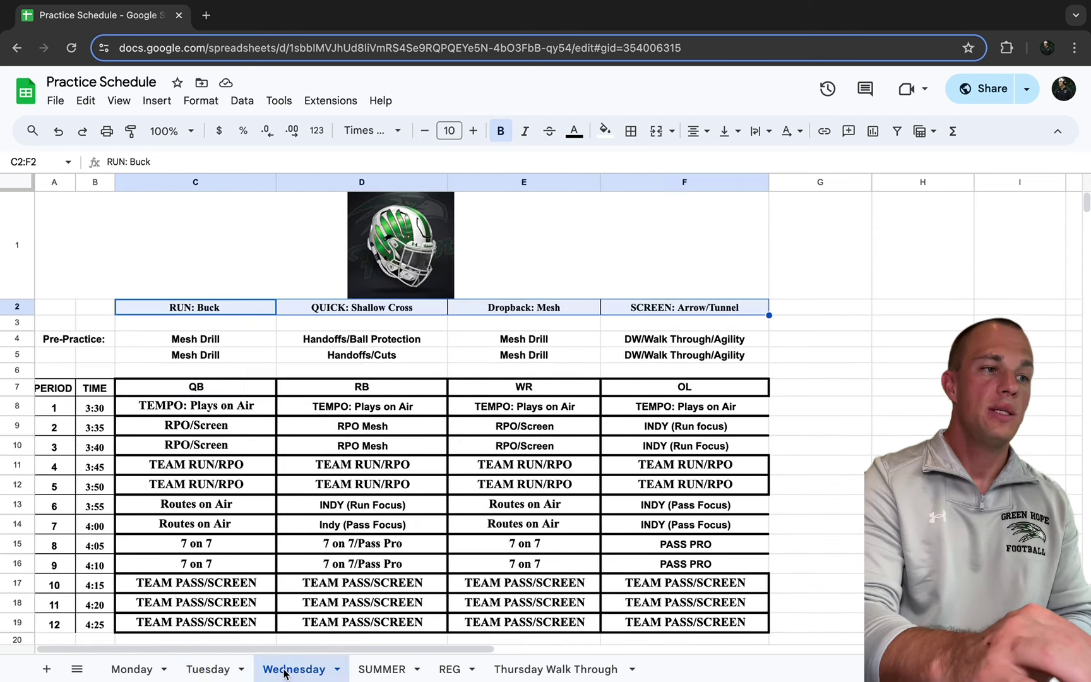
left_click(211, 469)
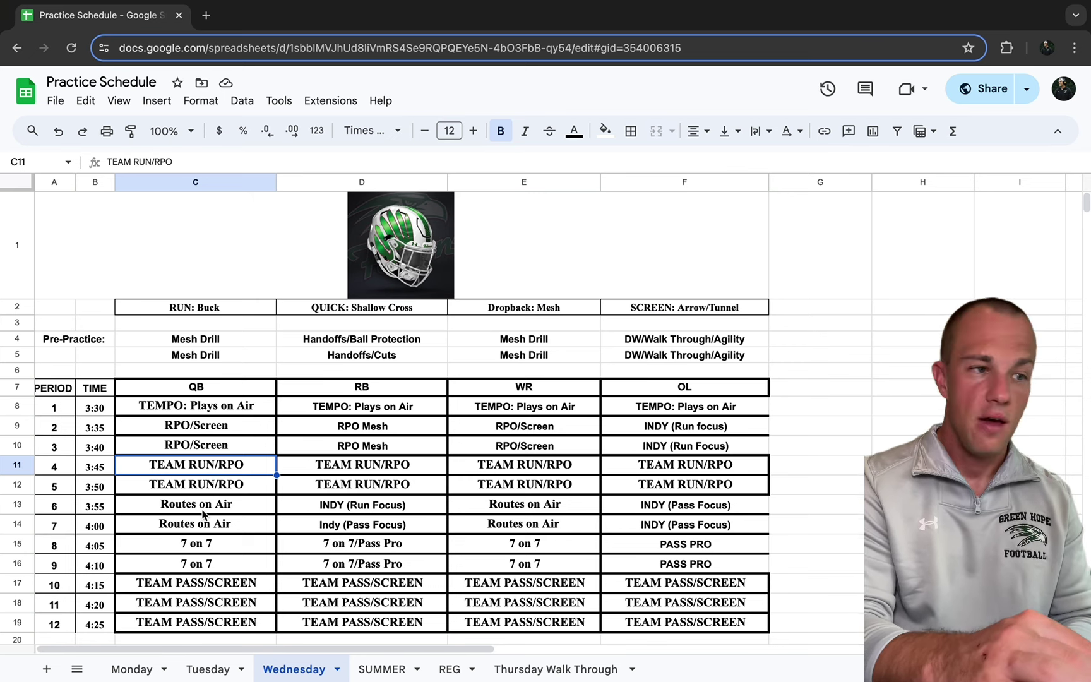
left_click(222, 551)
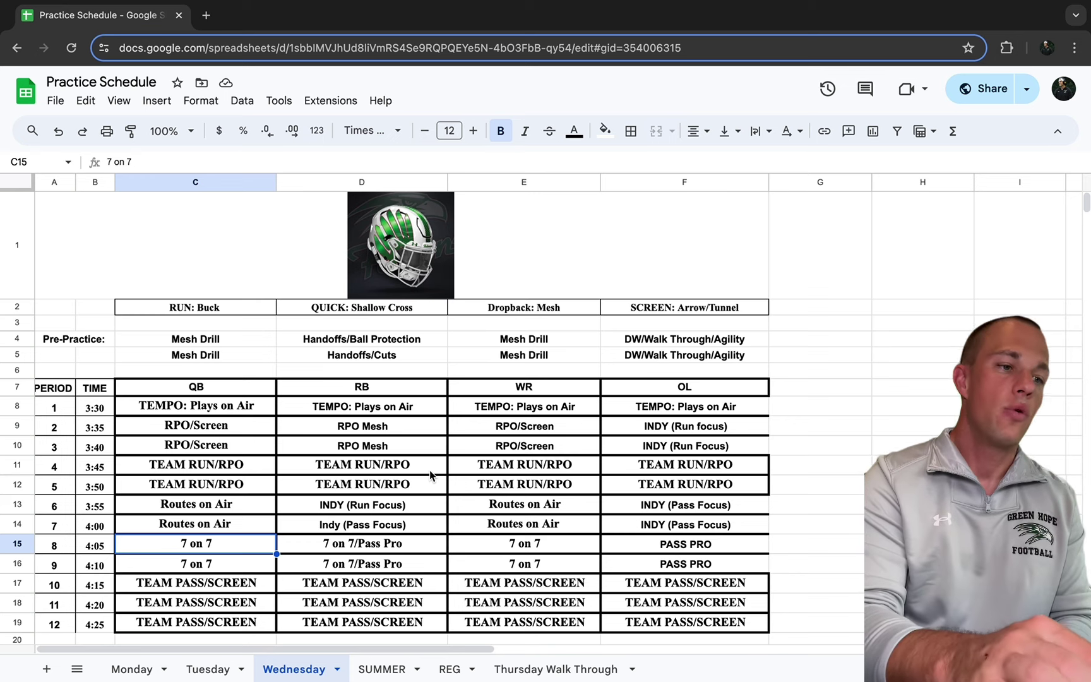
left_click(134, 671)
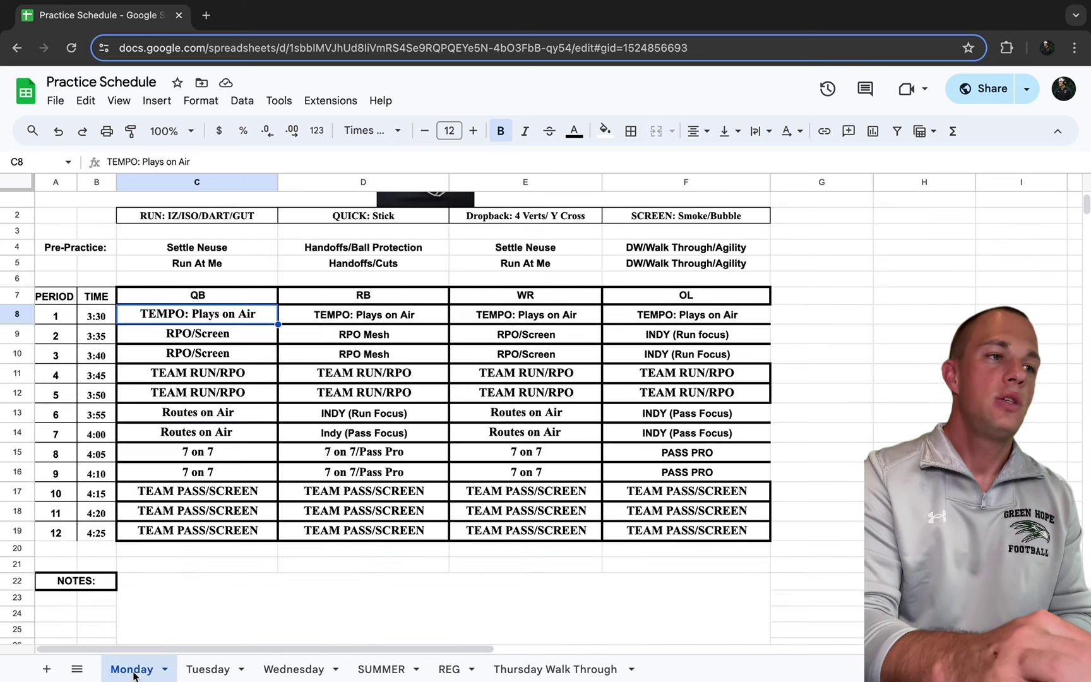
scroll(230, 360, "up", 1)
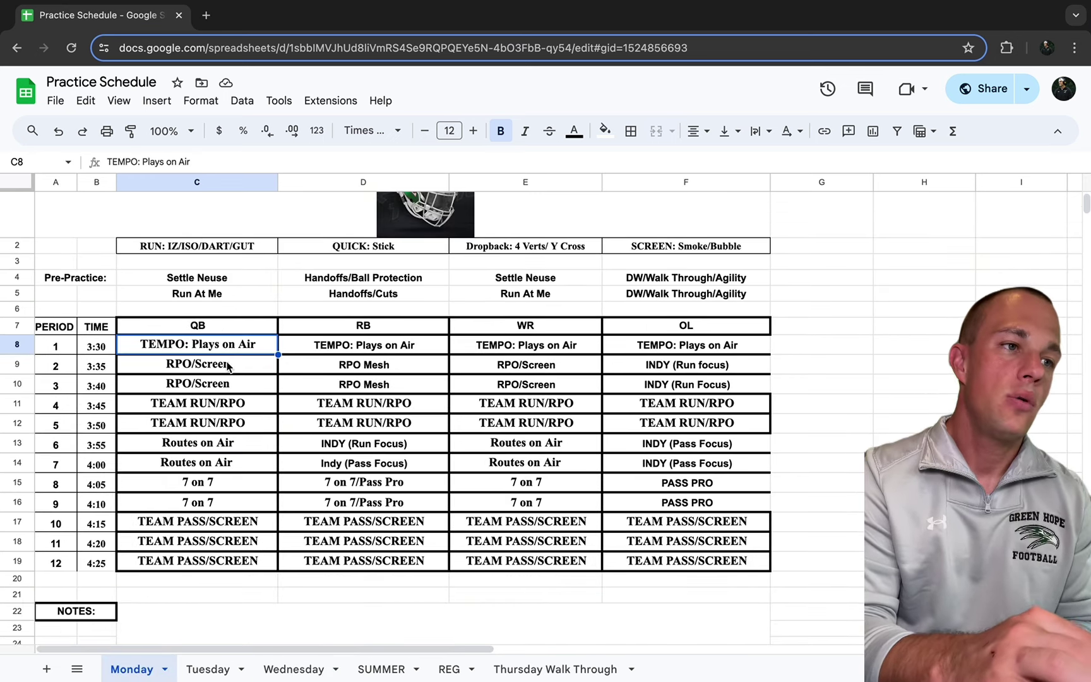
left_click(208, 668)
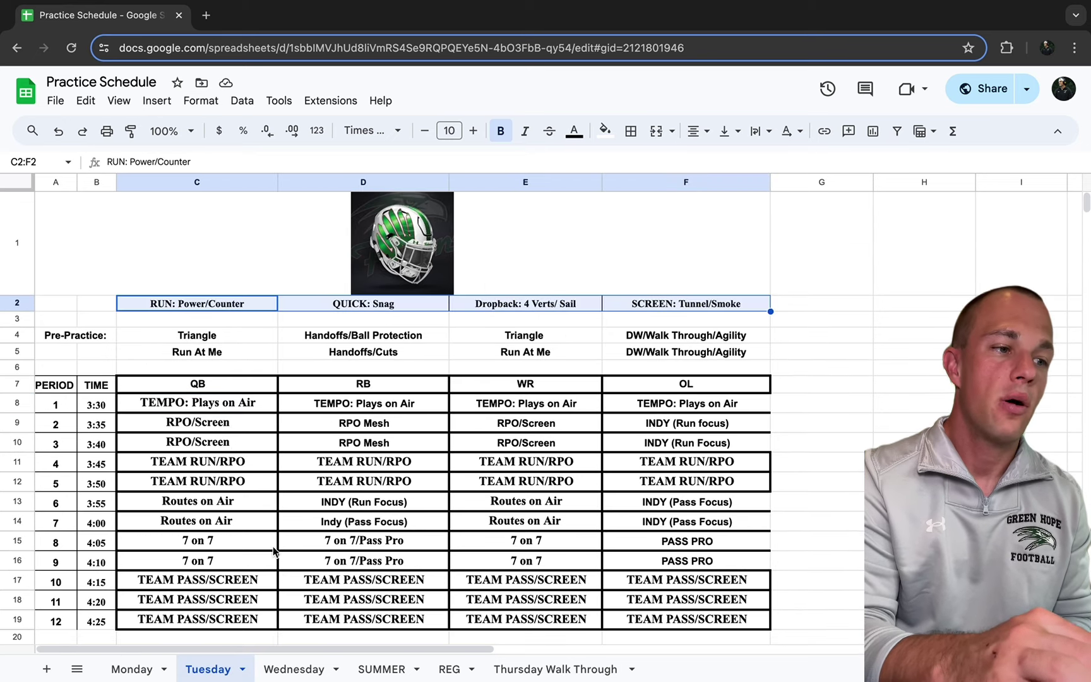
left_click(300, 669)
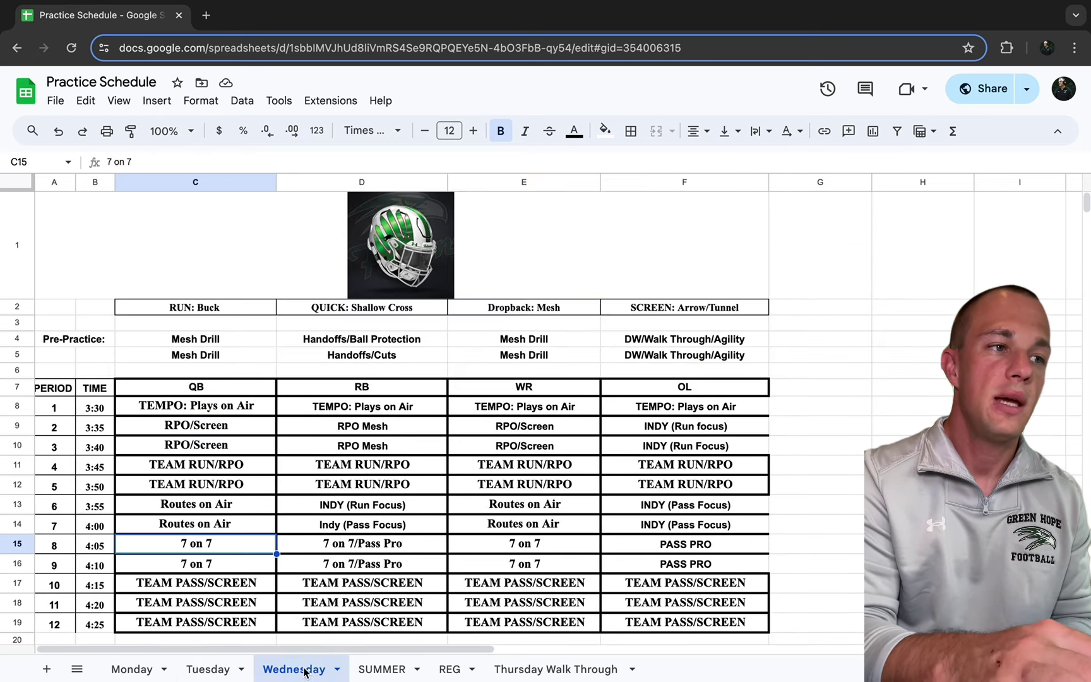
left_click(132, 670)
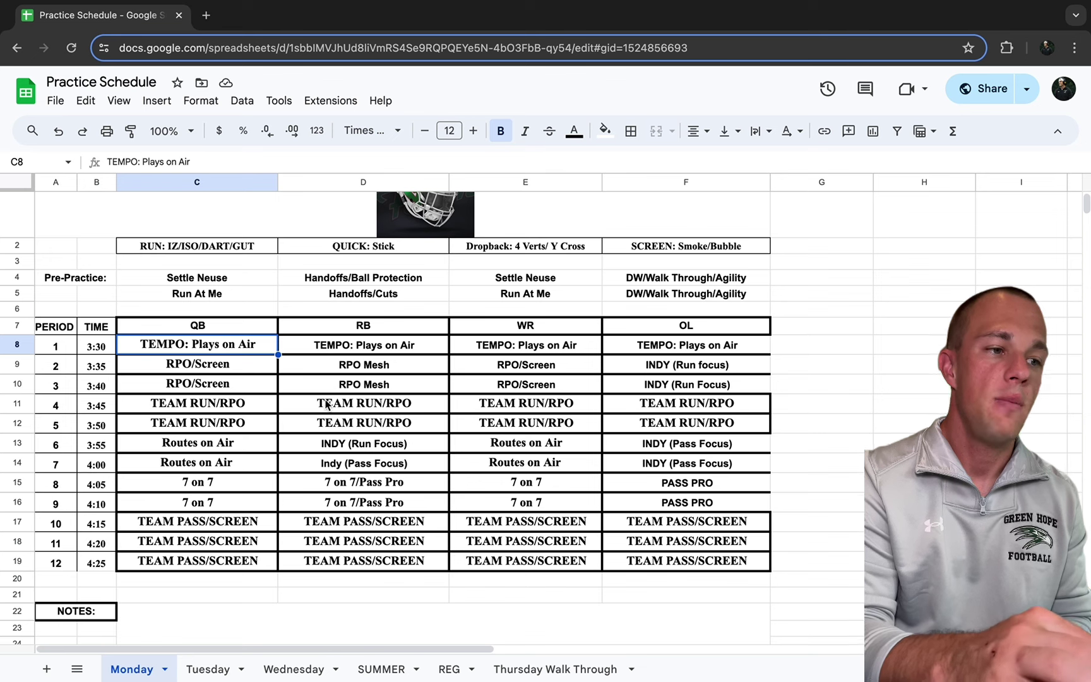
left_click(215, 671)
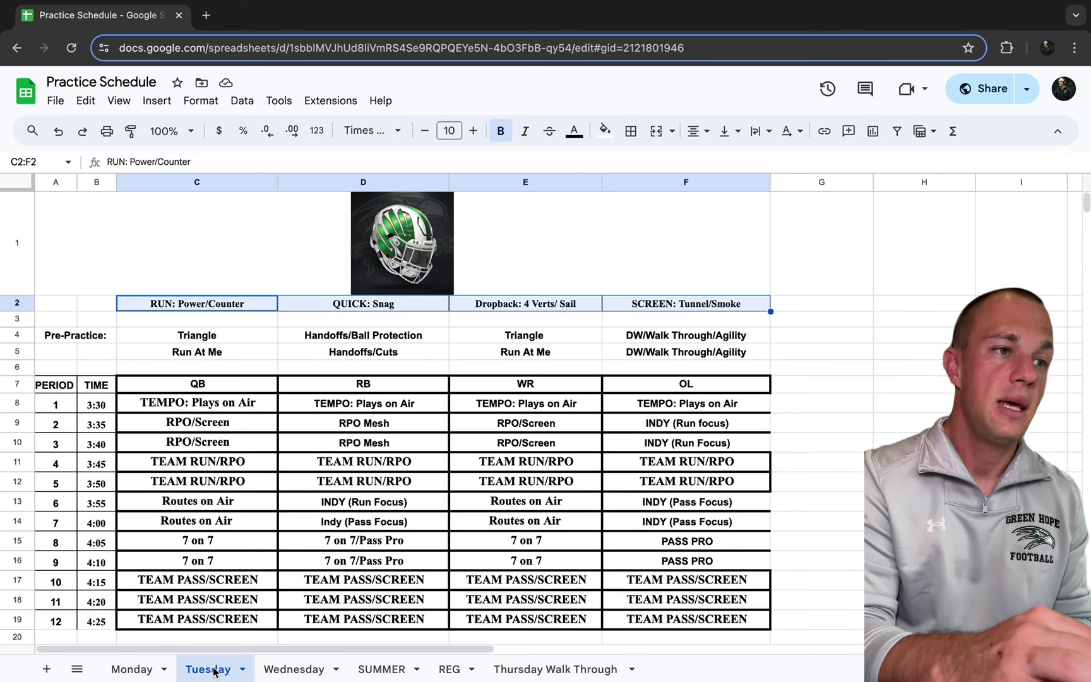
left_click(289, 670)
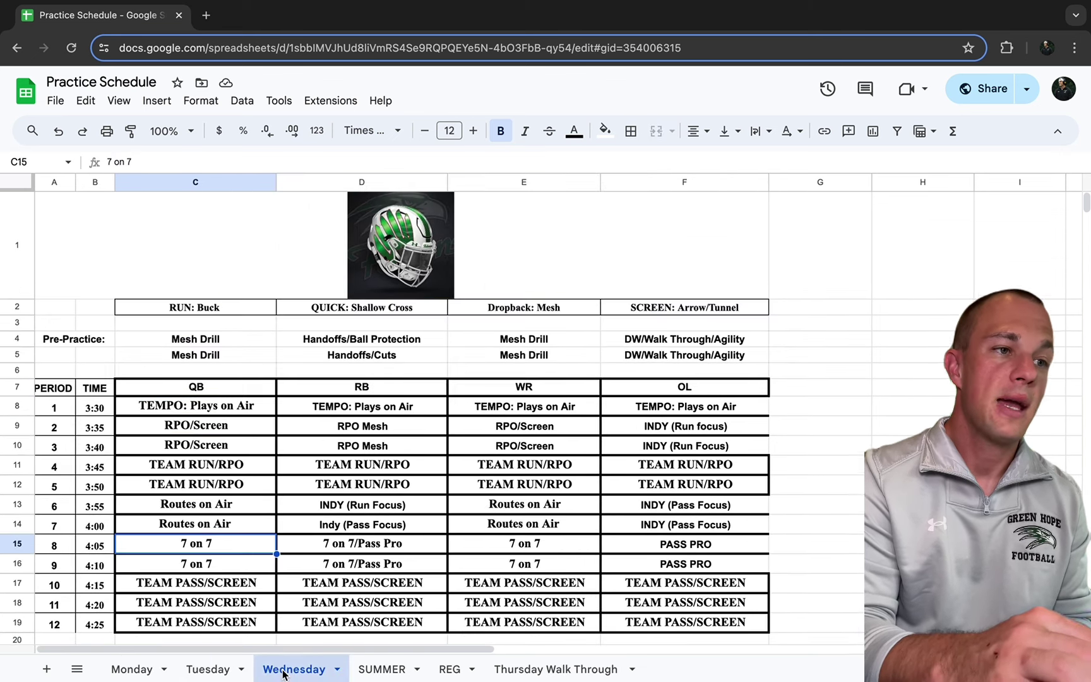
left_click(211, 671)
left_click(132, 670)
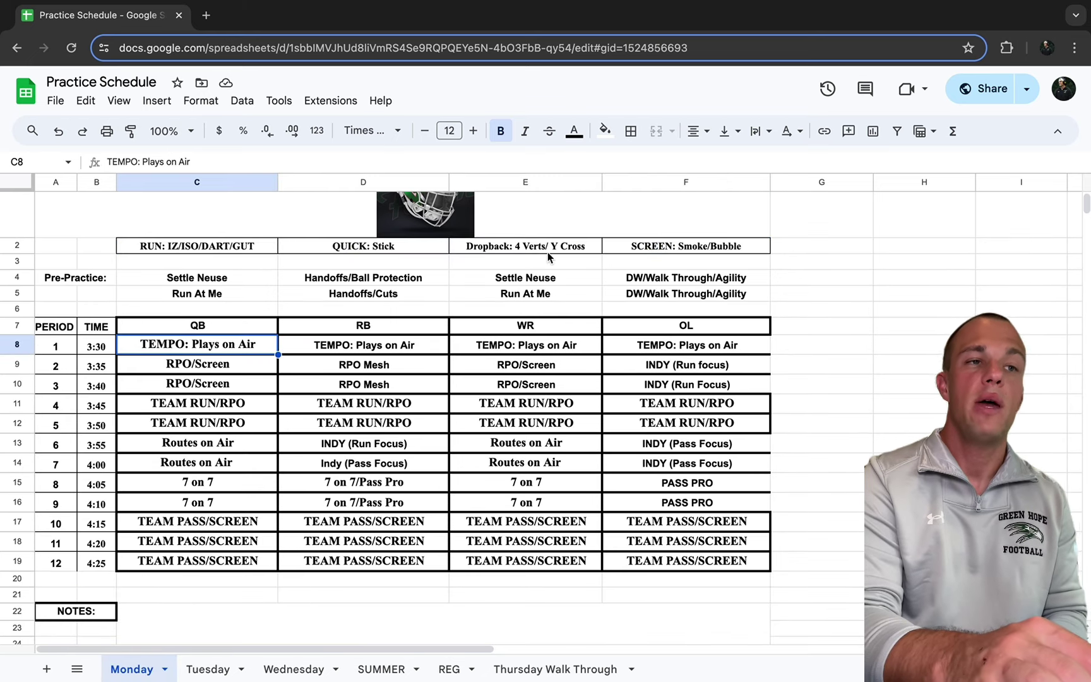
left_click(208, 671)
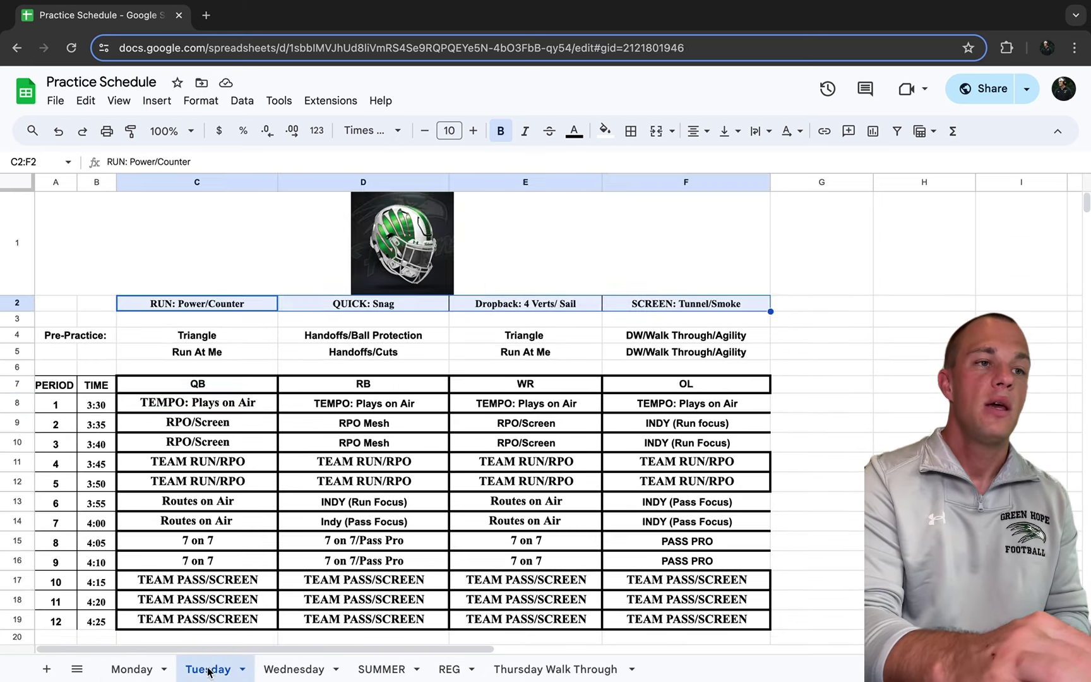
left_click(296, 670)
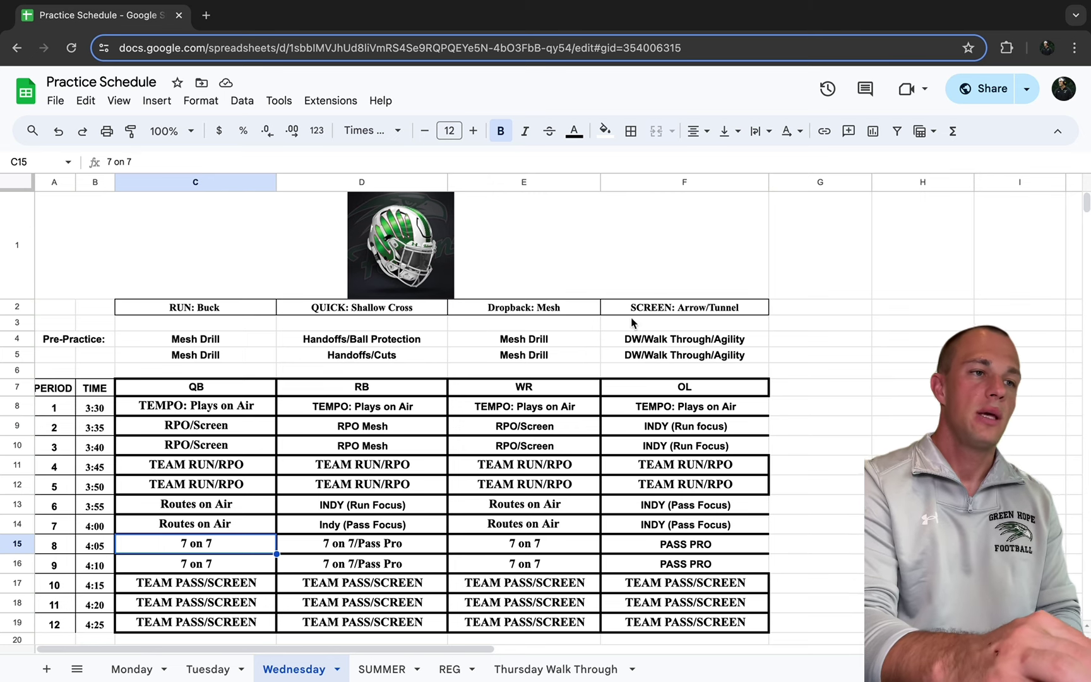
left_click(197, 669)
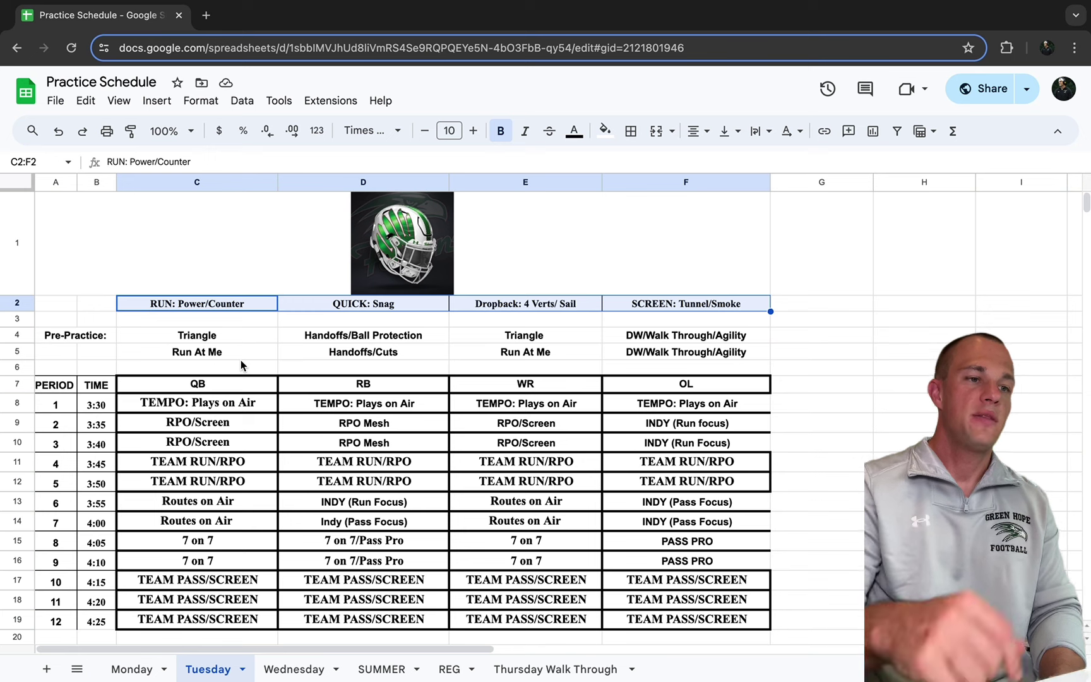
left_click(295, 668)
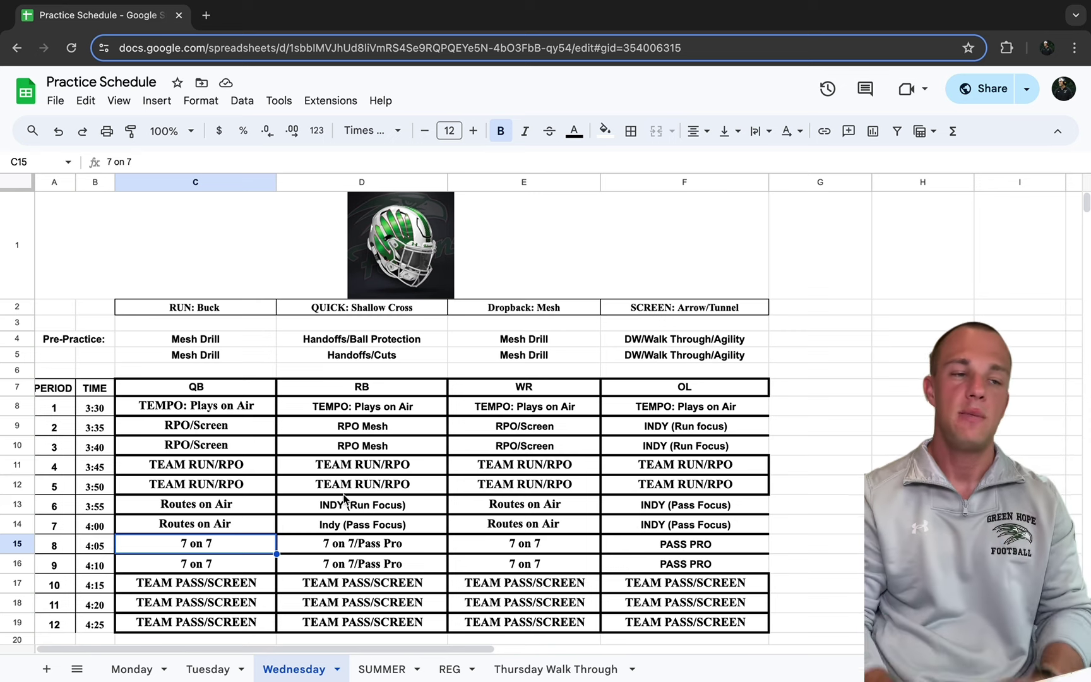
- Select Wednesday's merged NOTES cell C21:F40 to read the ROA slot and outside route lists
scroll(341, 501, "down", 3)
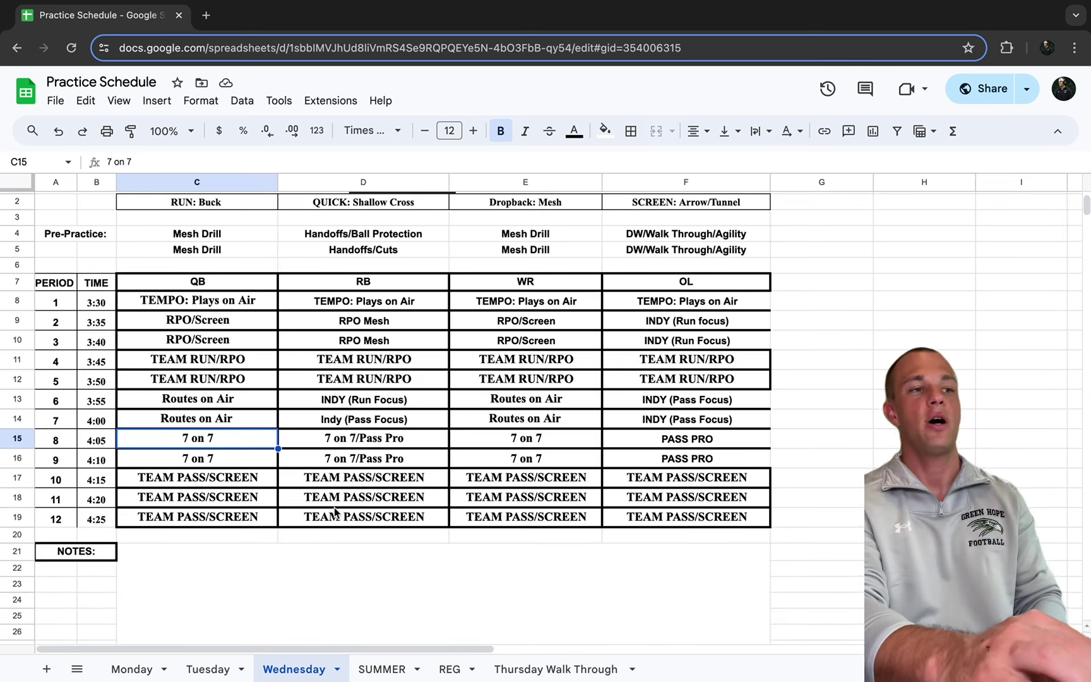
left_click(290, 596)
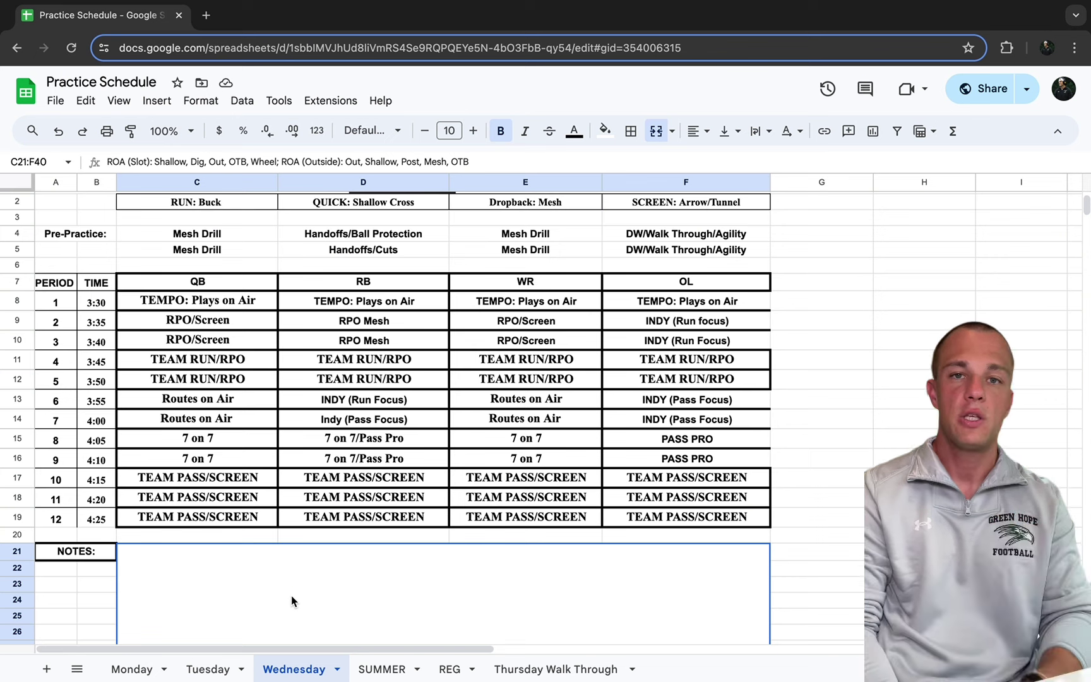